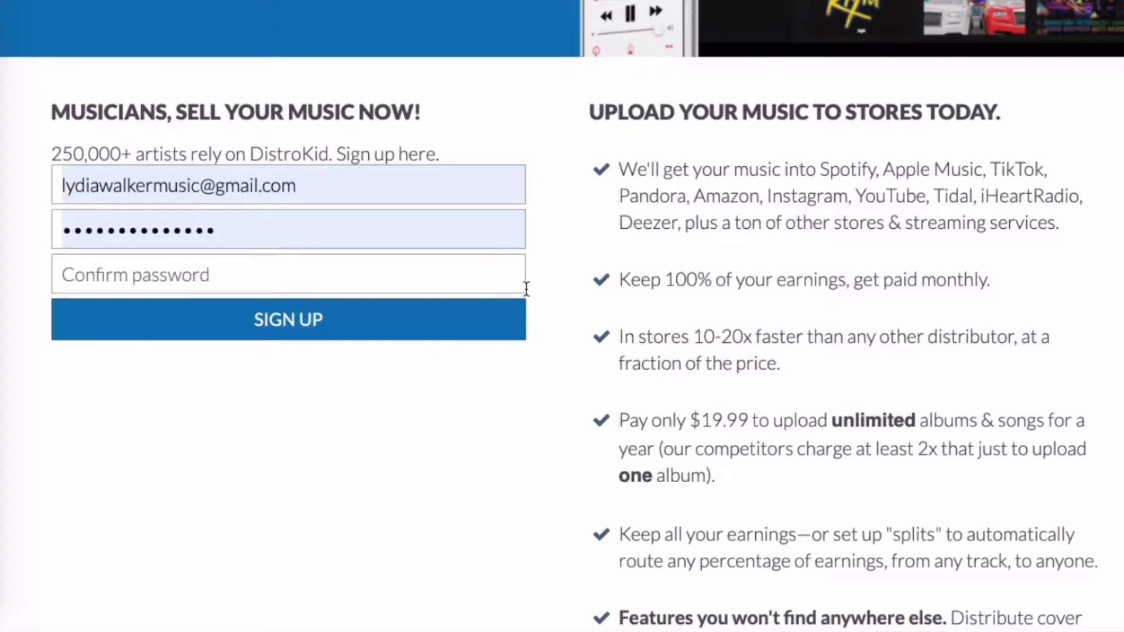
Review the DistroKid sign-up page, including its service benefits, frequently asked questions, press quotes and artist testimonials
scroll(492, 337, "down", 1)
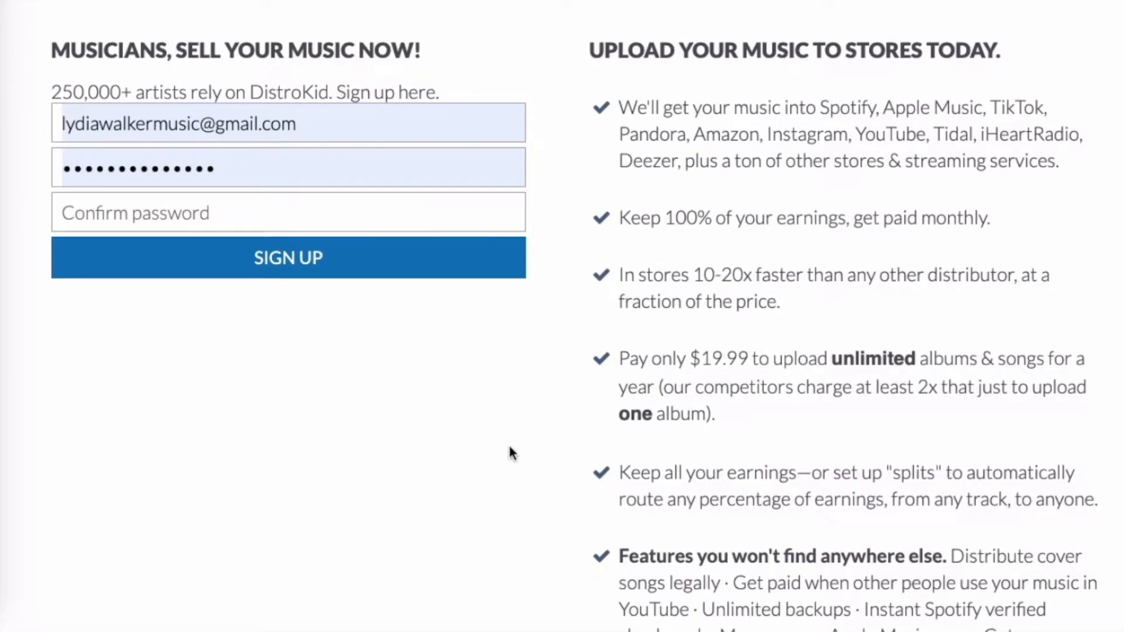
scroll(513, 485, "down", 5)
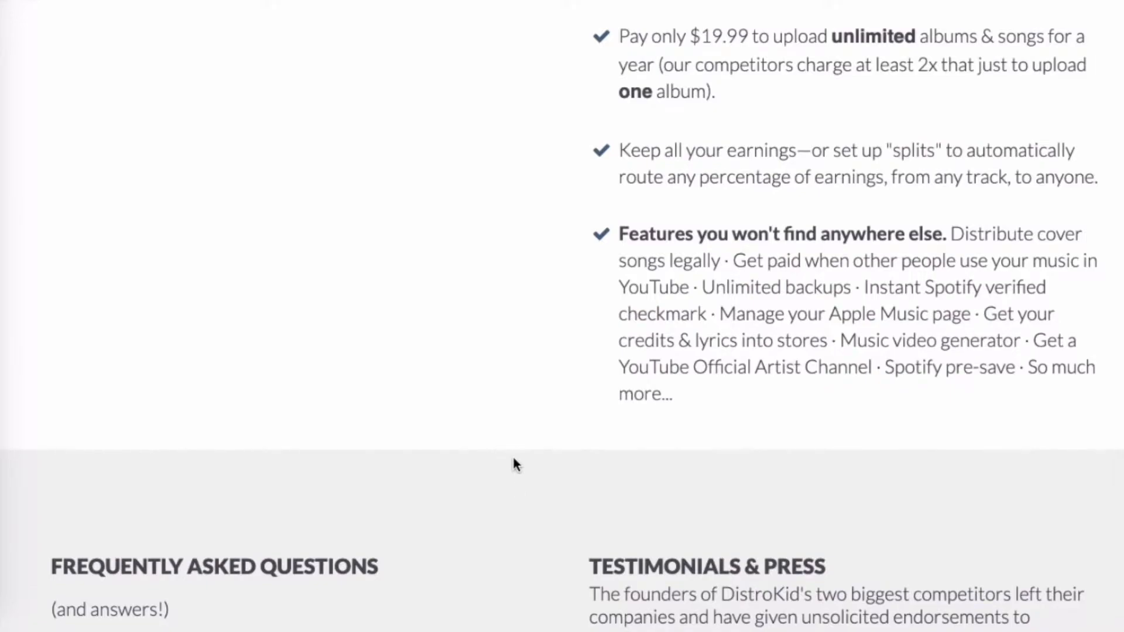
scroll(513, 458, "down", 2)
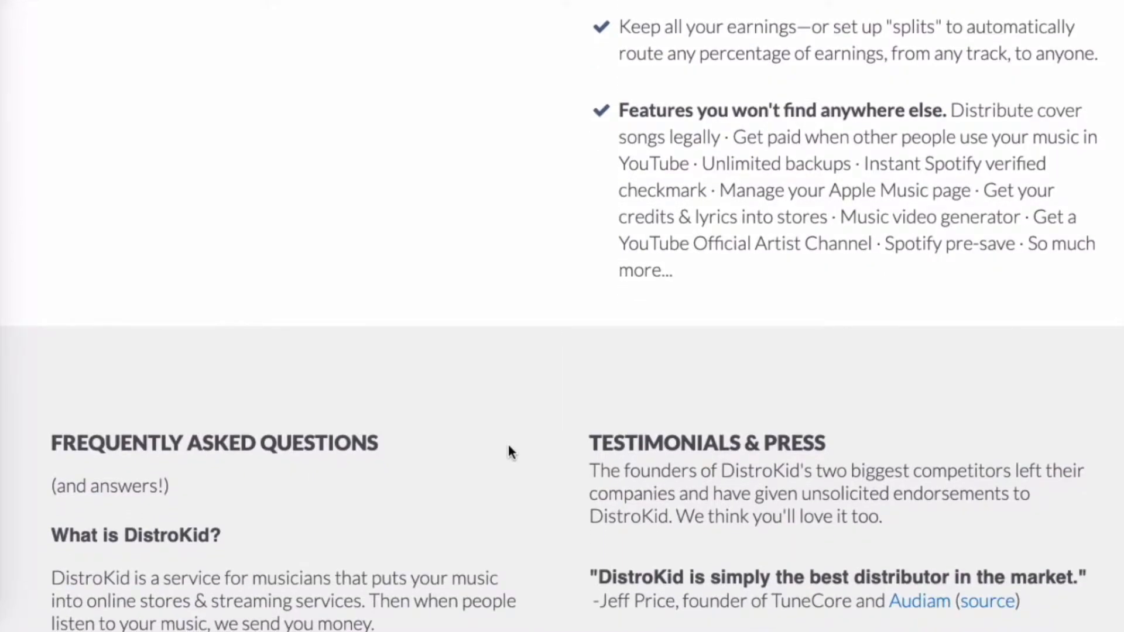
scroll(508, 445, "down", 1)
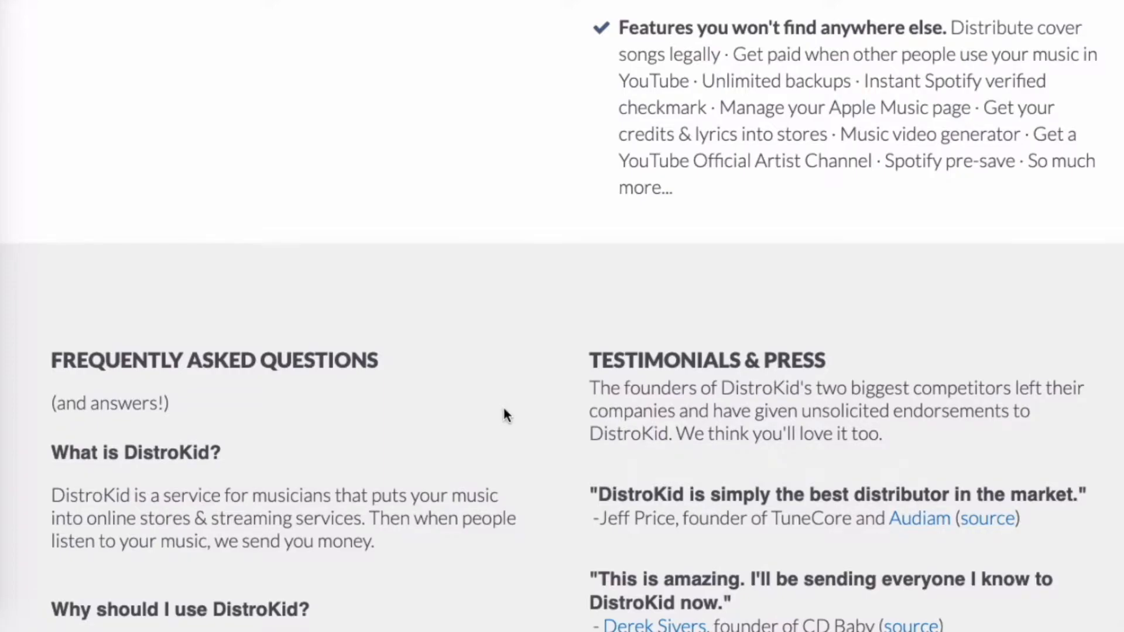
scroll(504, 410, "down", 3)
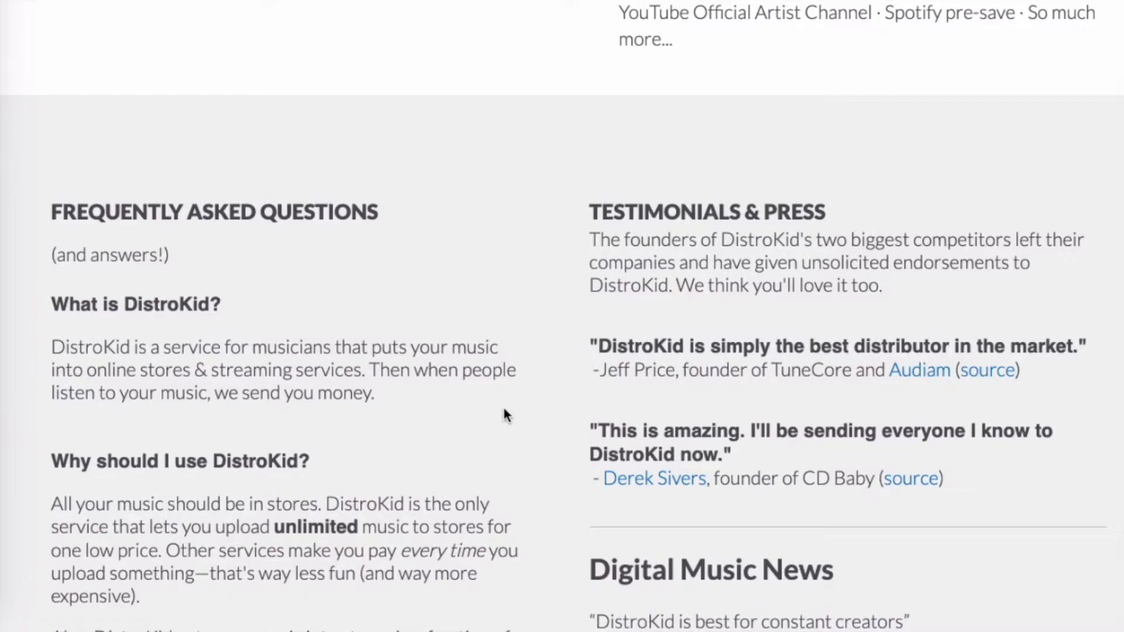
scroll(507, 442, "down", 3)
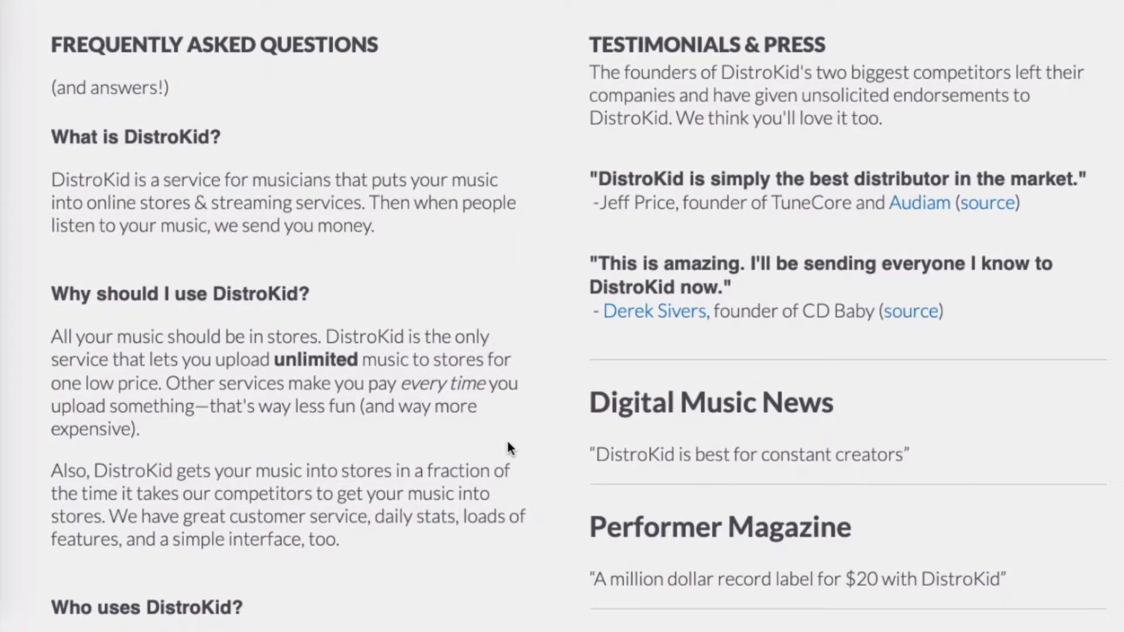
scroll(507, 445, "down", 1)
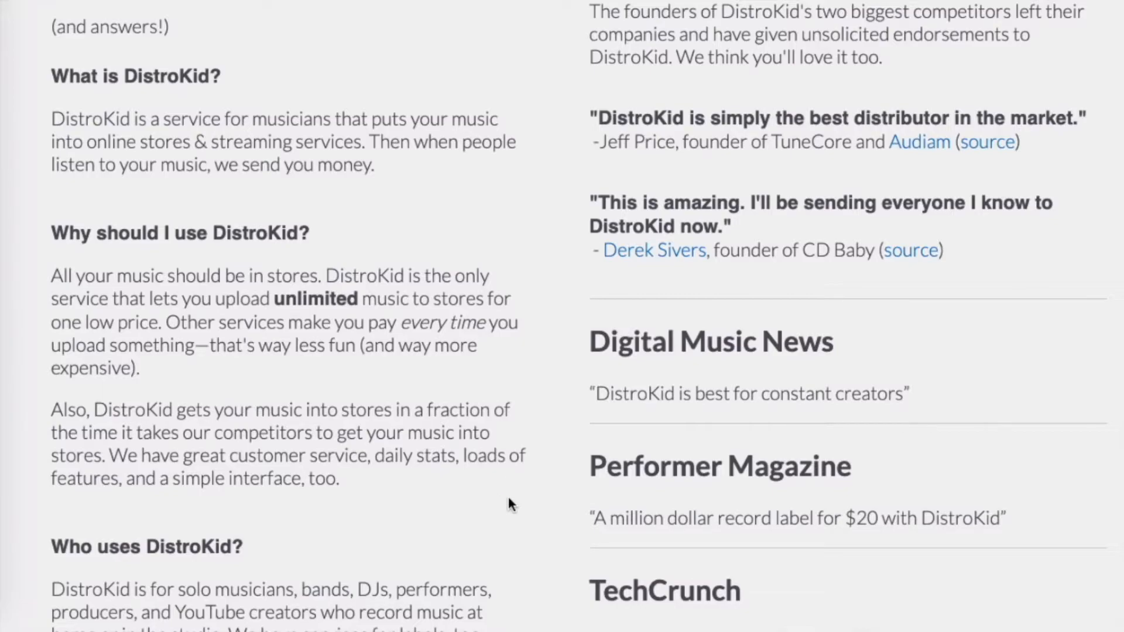
scroll(507, 502, "down", 20)
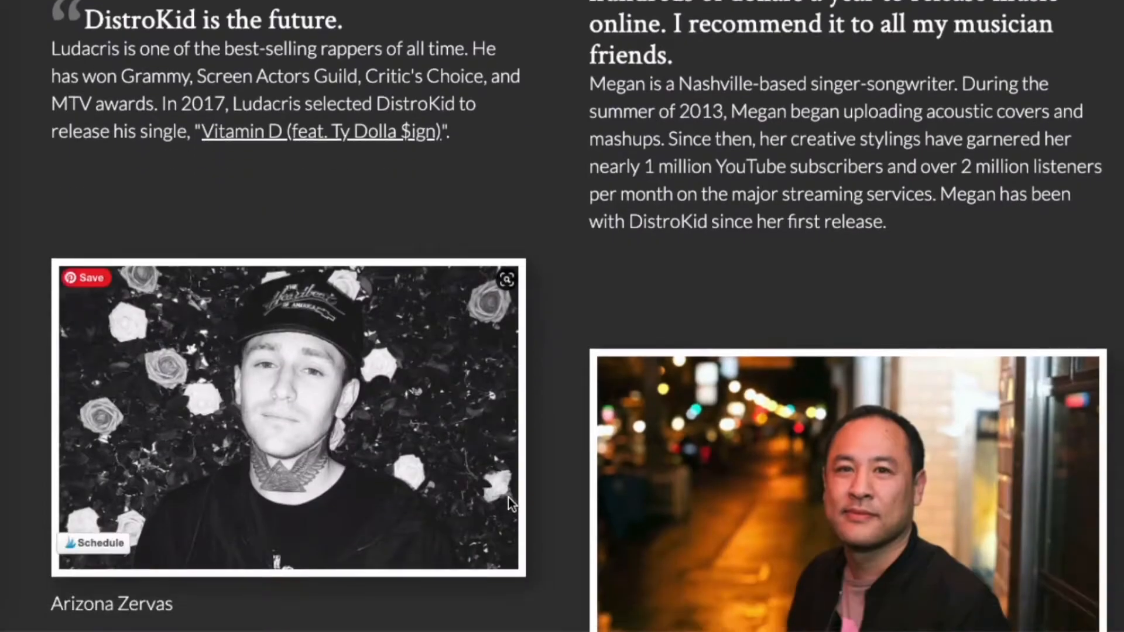
scroll(509, 497, "down", 20)
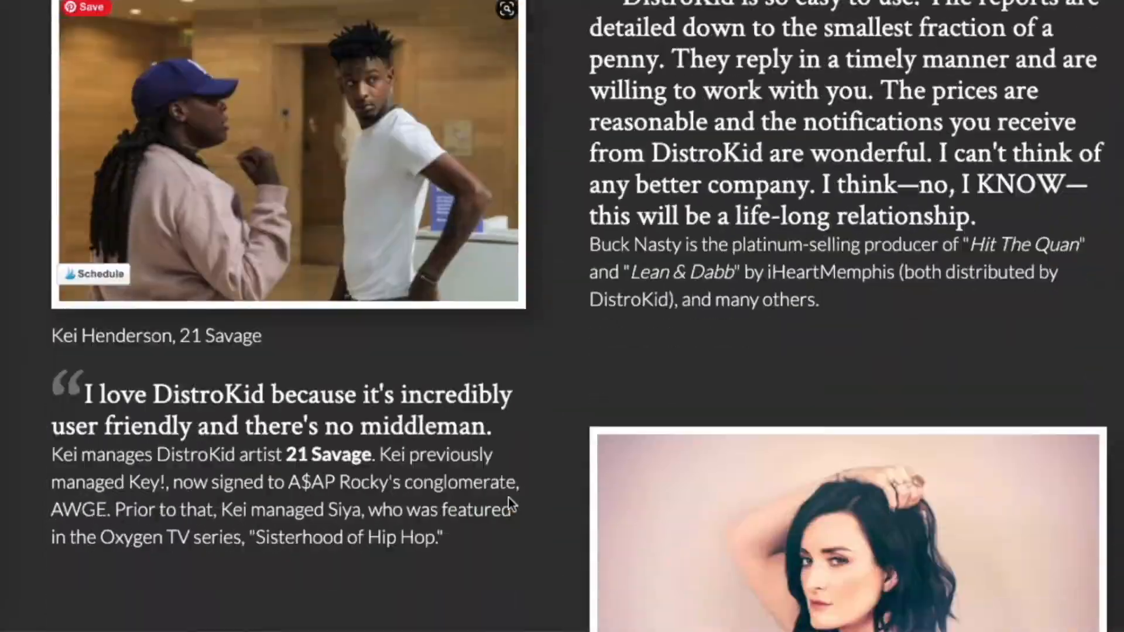
scroll(508, 497, "down", 20)
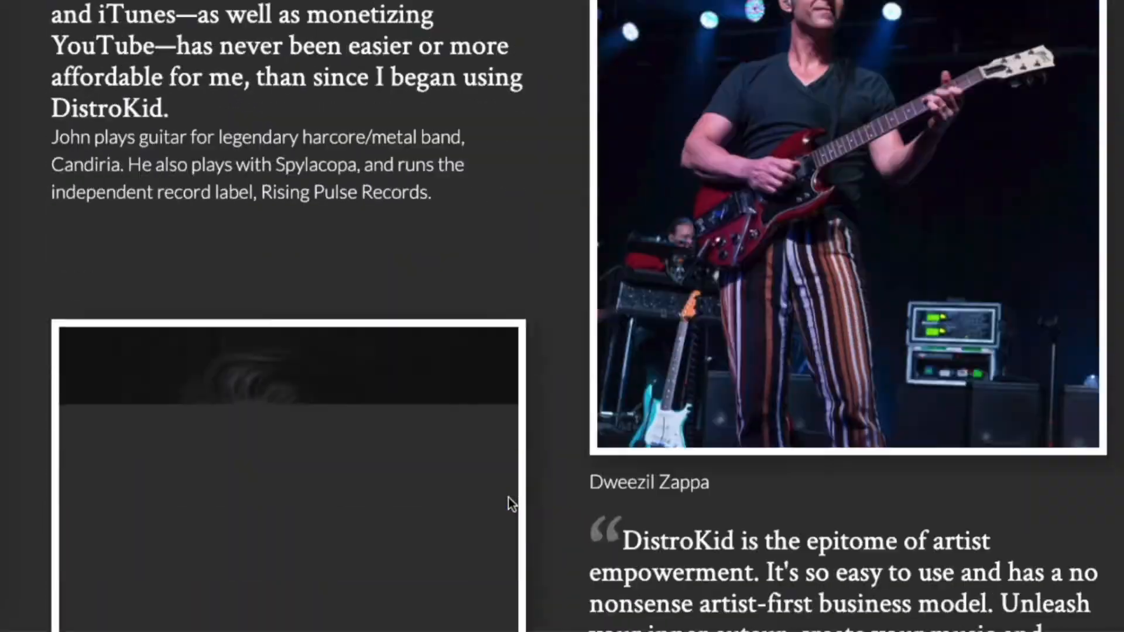
scroll(508, 497, "down", 20)
Sign in to the existing DistroKid account with the prefilled e-mail and password
scroll(509, 496, "up", 10)
scroll(510, 495, "up", 20)
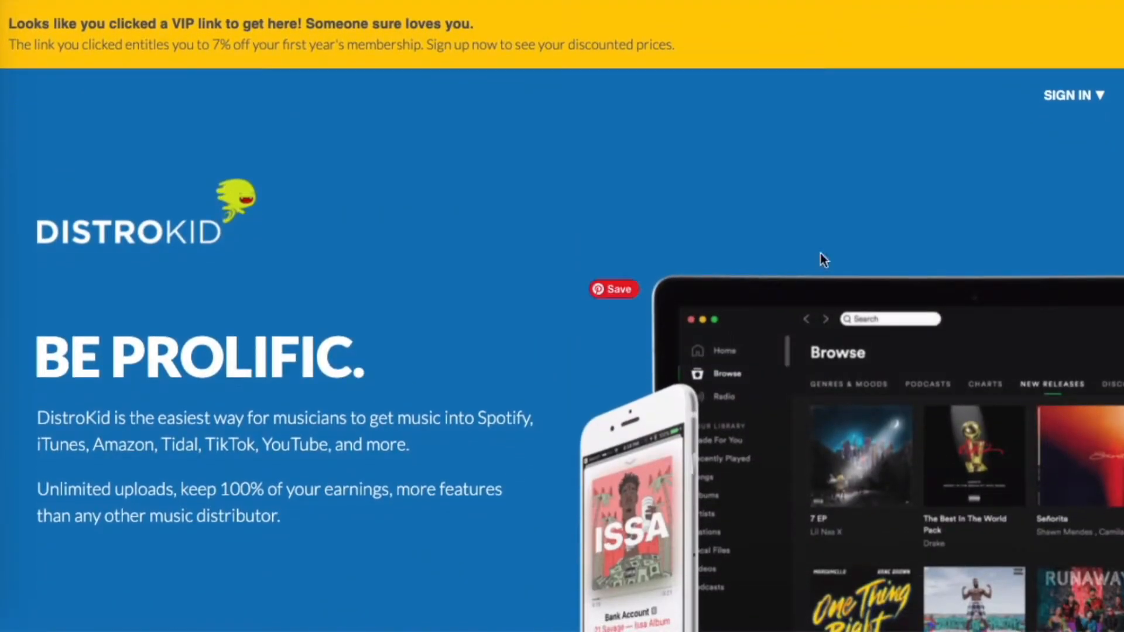
left_click(1094, 94)
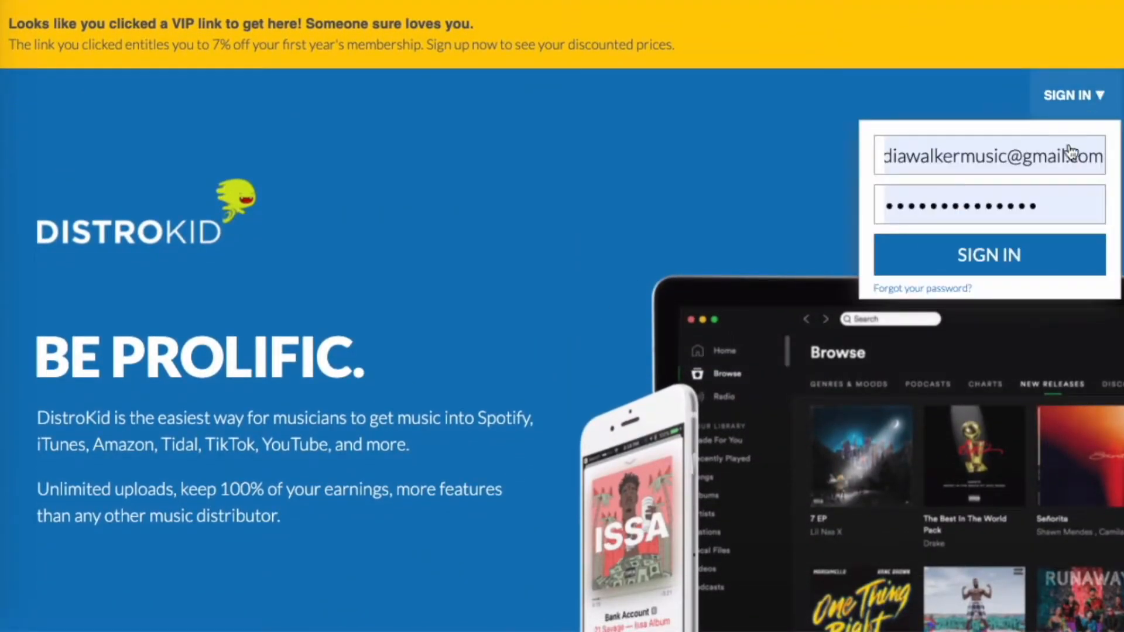
left_click(1006, 256)
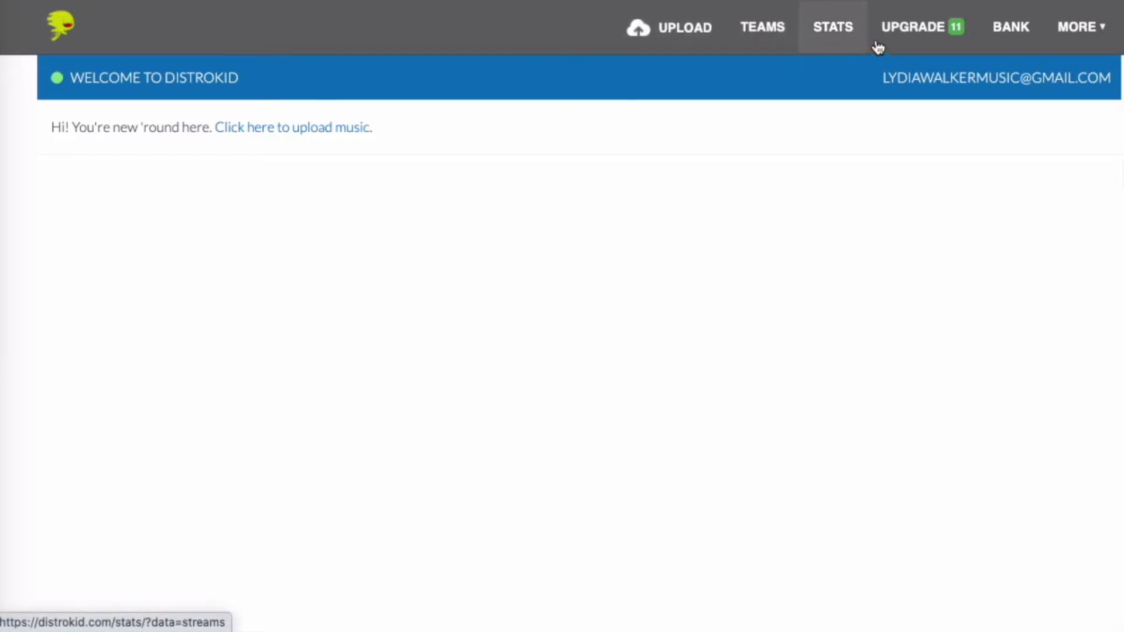
Look through the additional DistroKid features, from Slaps.com and HyperFollow to Account Settings and Frequently Asked Questions, and close the list
left_click(1104, 32)
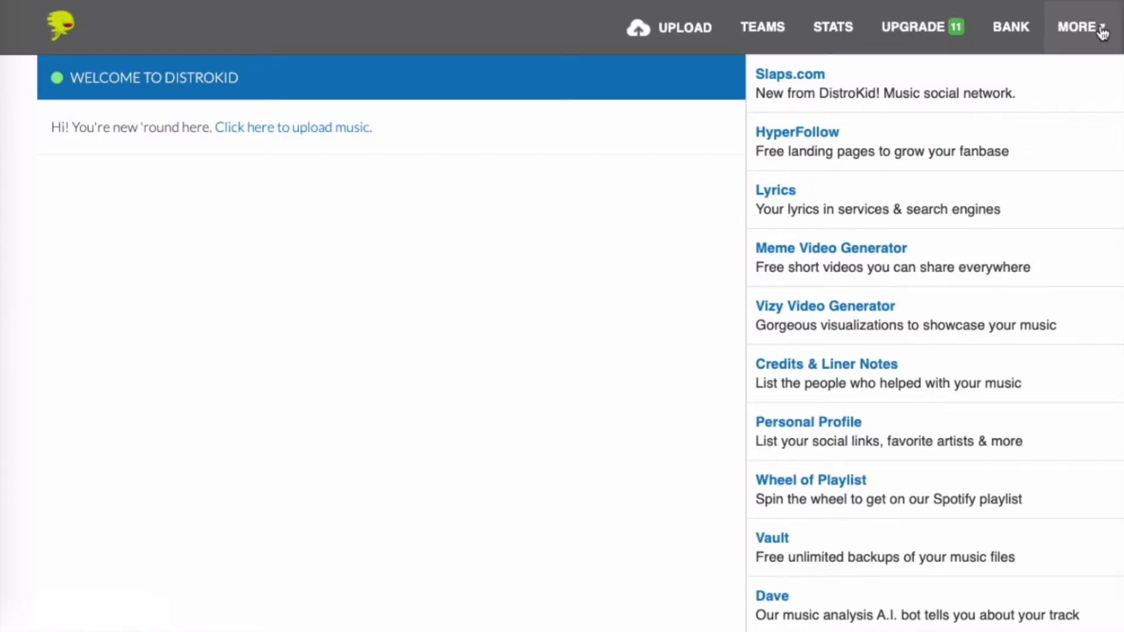
scroll(995, 517, "down", 1)
scroll(995, 518, "down", 8)
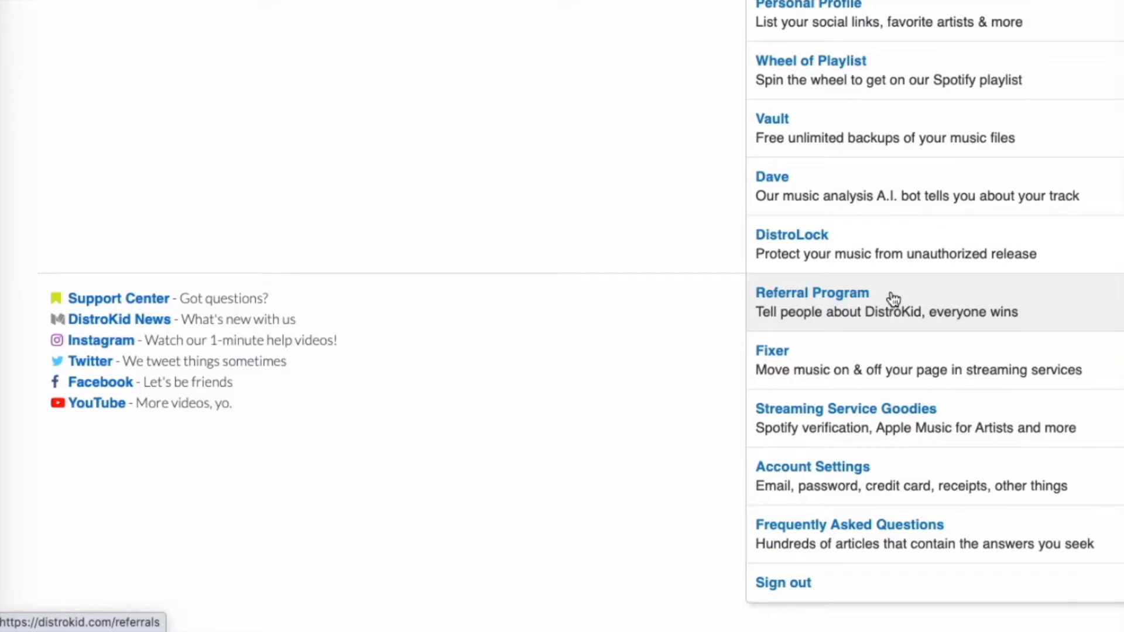
scroll(891, 302, "up", 4)
scroll(892, 300, "up", 2)
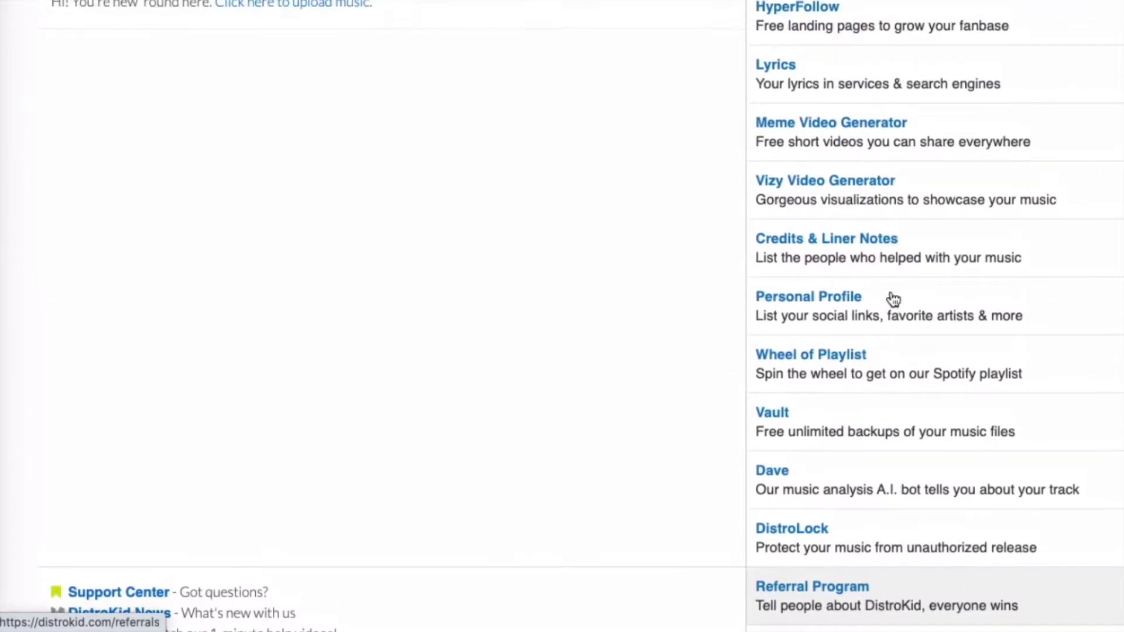
scroll(966, 217, "up", 2)
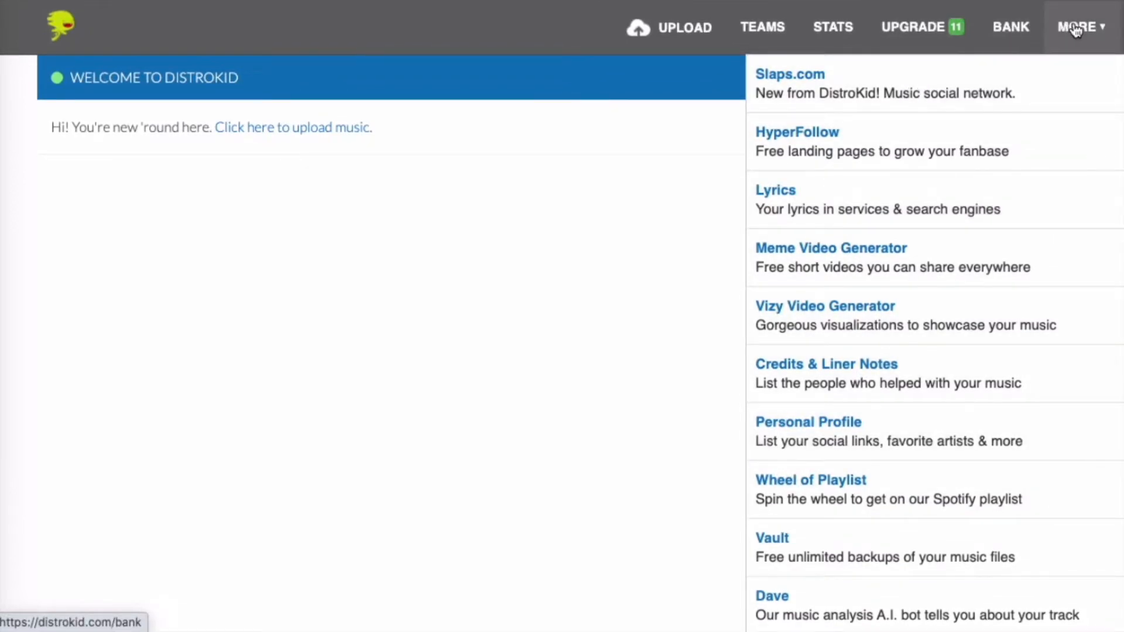
left_click(1097, 29)
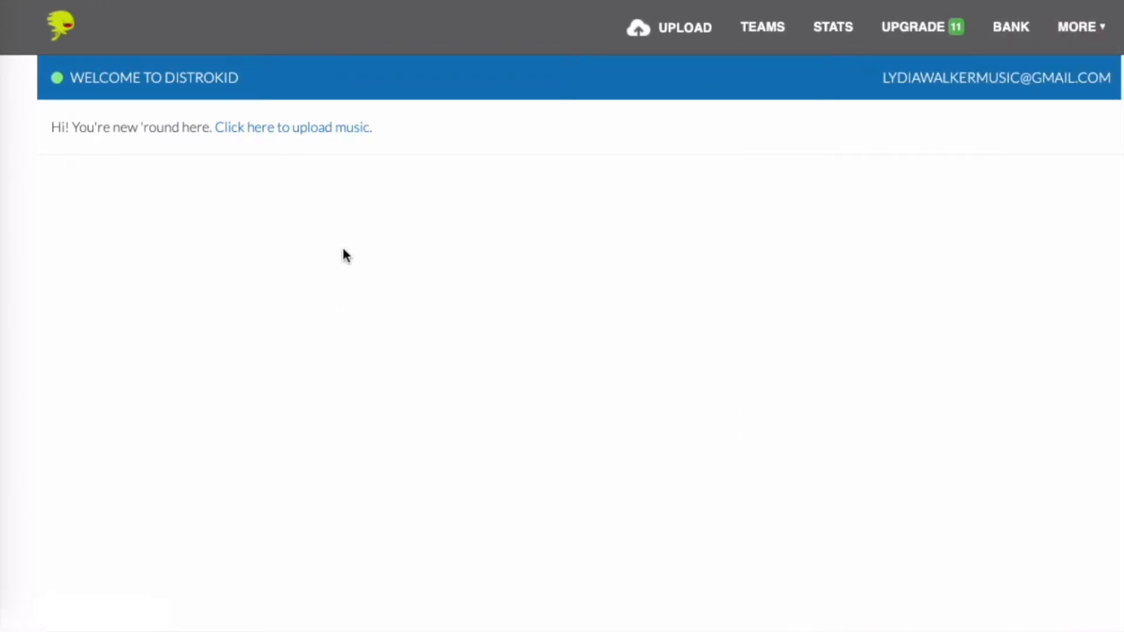
Open the music upload form and review its streaming services and the available song counts, keeping 1 song (a single)
left_click(300, 126)
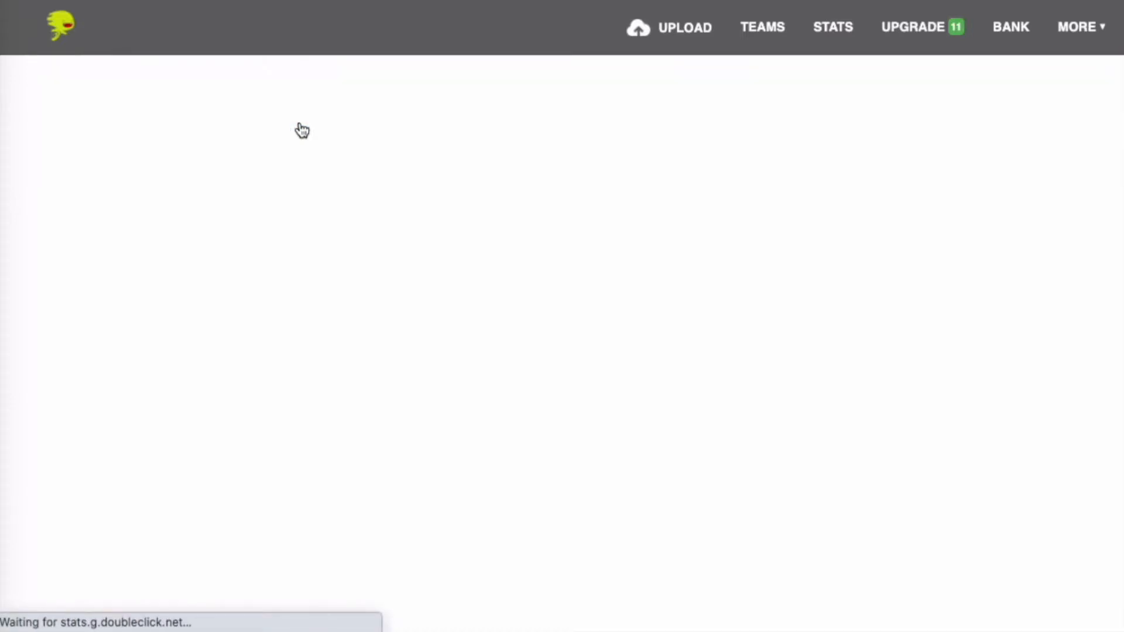
scroll(632, 365, "down", 3)
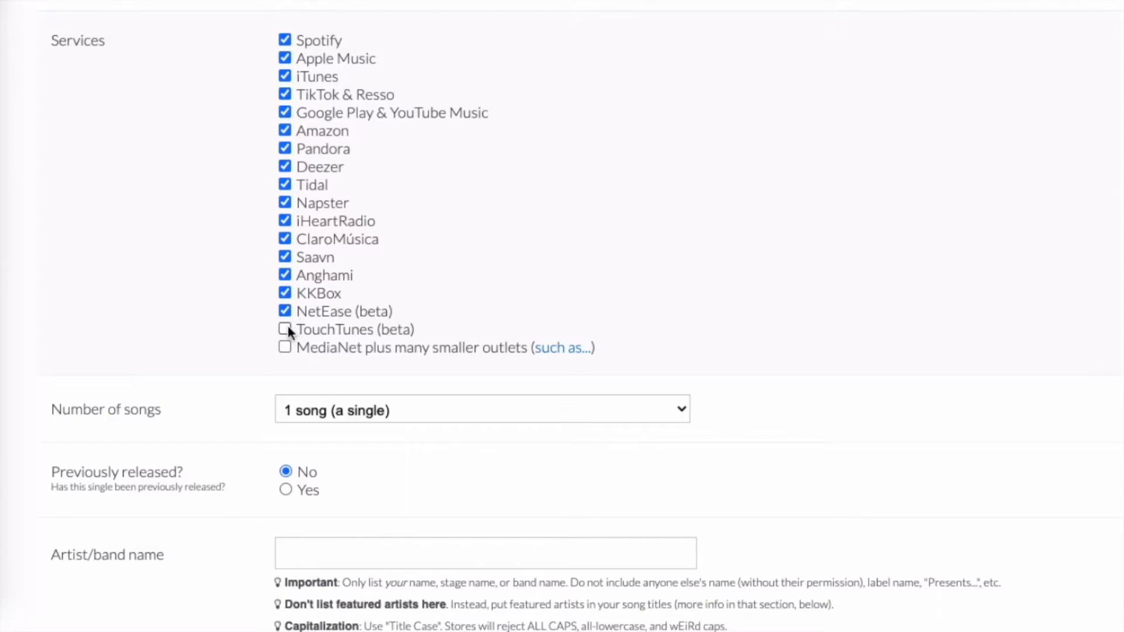
scroll(371, 371, "down", 6)
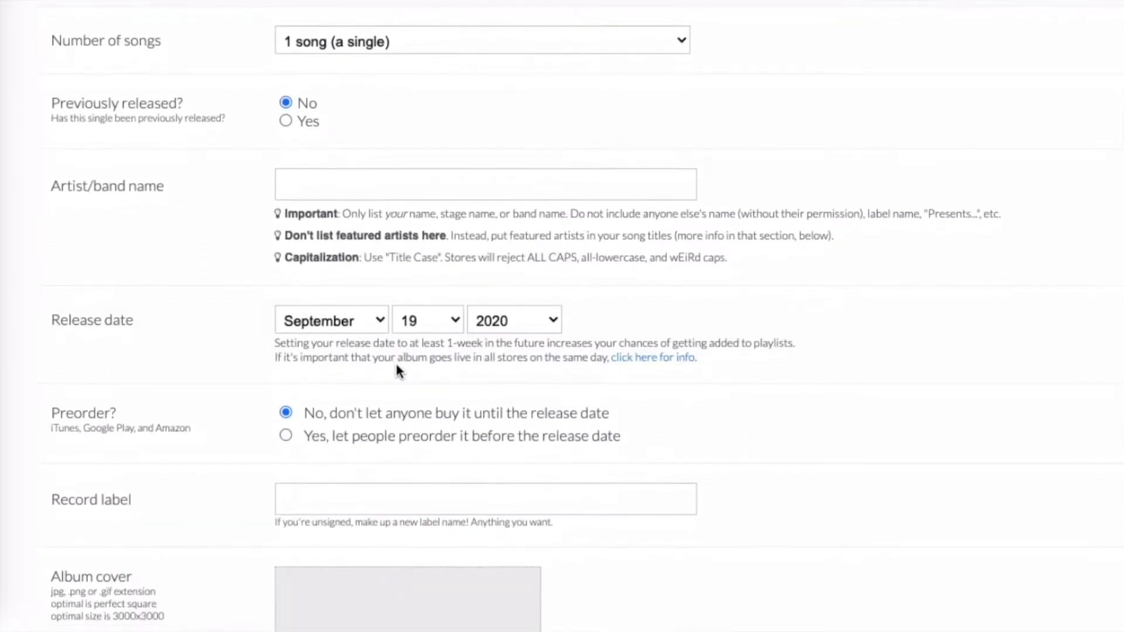
left_click(403, 41)
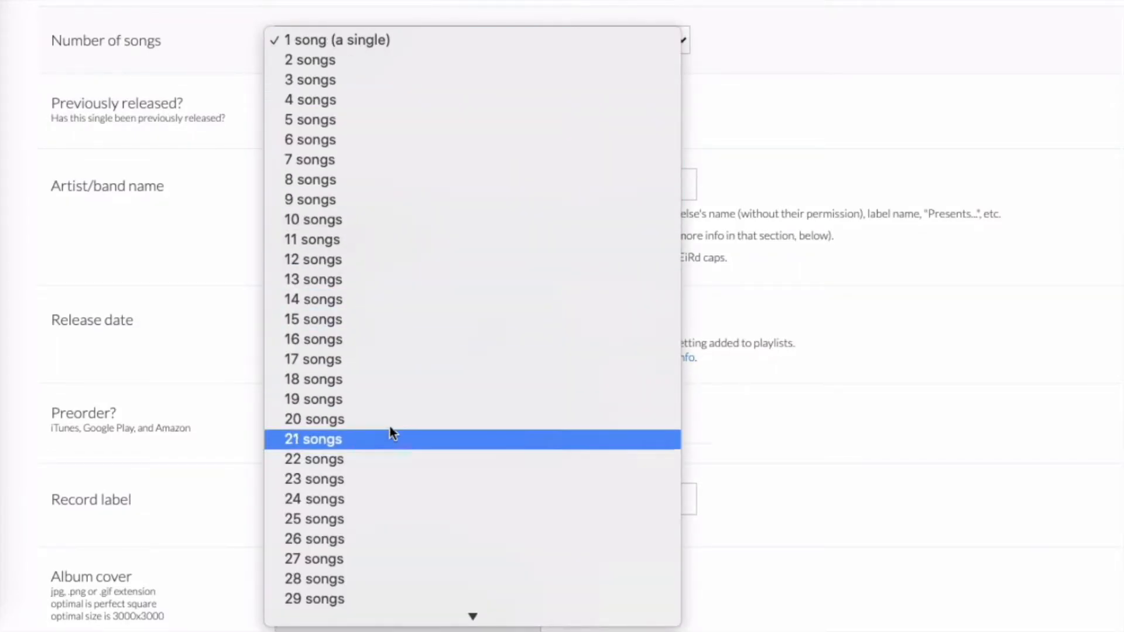
left_click(235, 23)
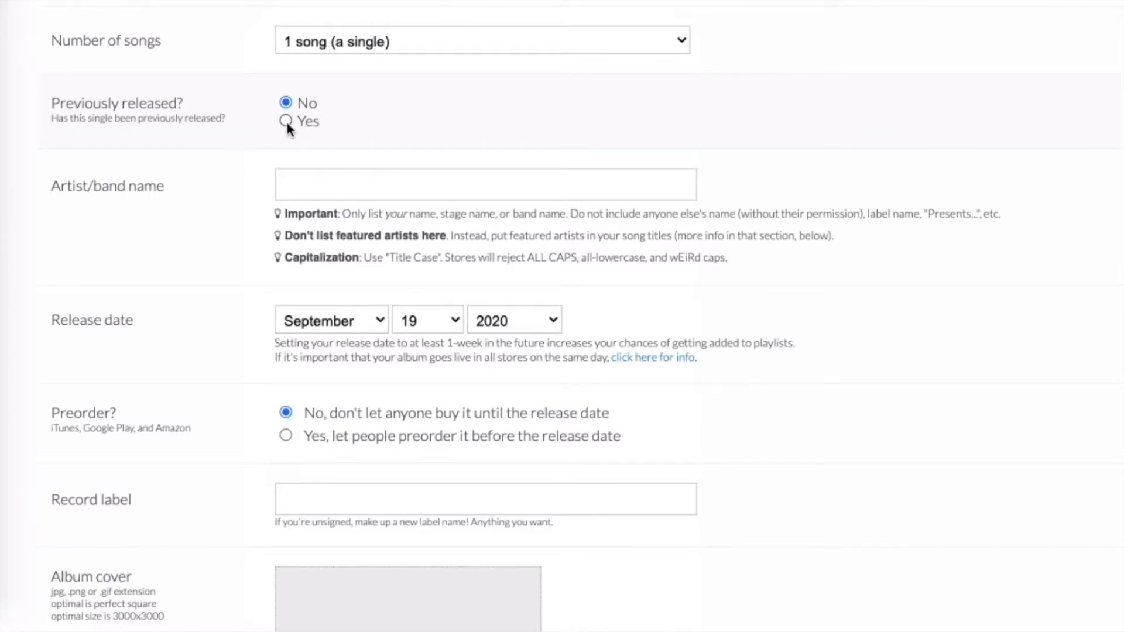
Examine the upload form's previous release, artist name, release date, preorder, record label and album cover sections
scroll(249, 324, "down", 1)
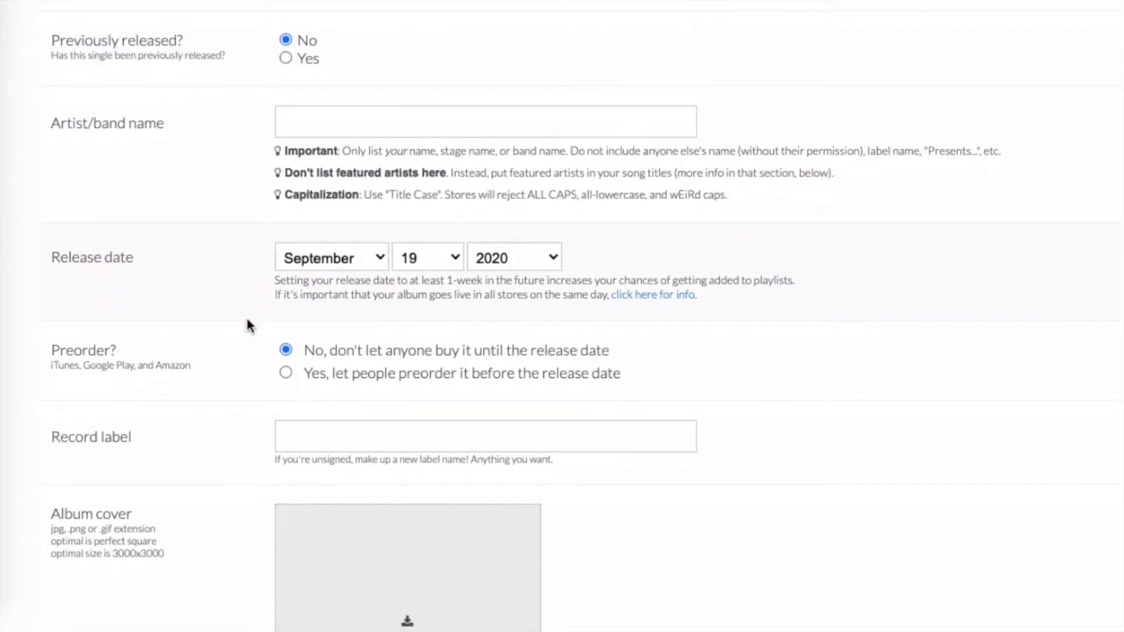
scroll(247, 319, "down", 1)
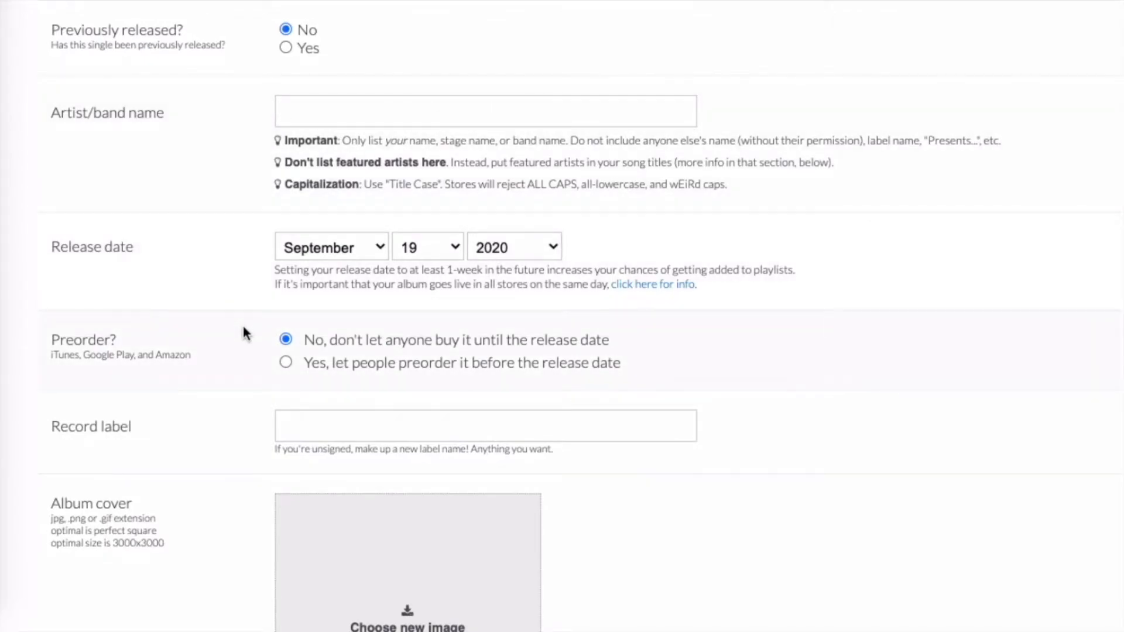
scroll(242, 332, "down", 2)
scroll(244, 183, "down", 1)
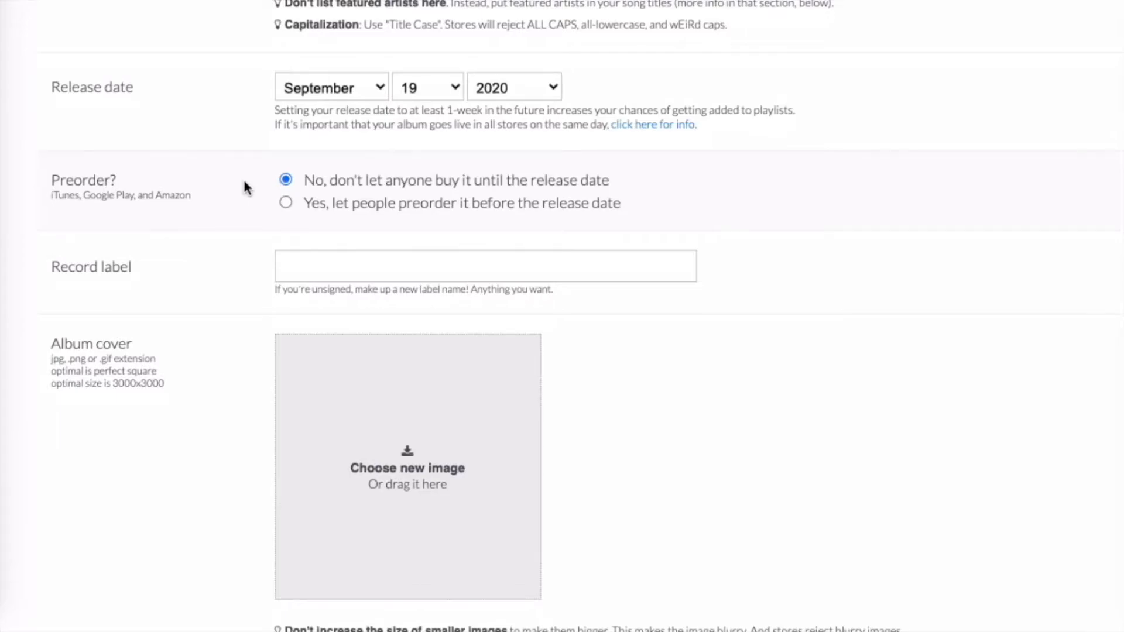
scroll(247, 276, "down", 1)
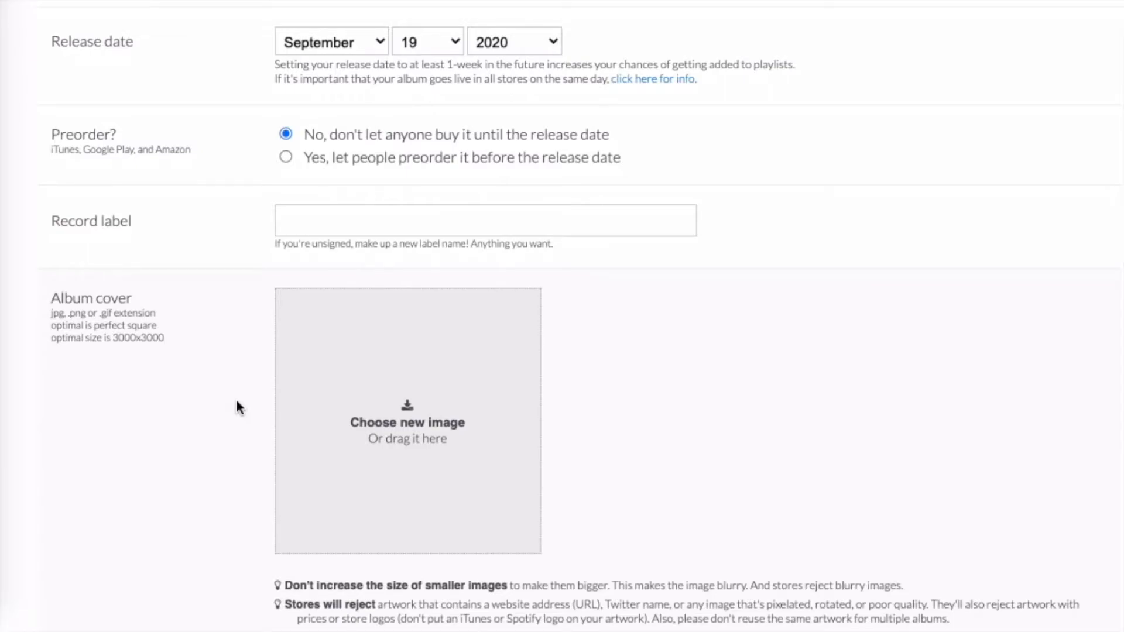
scroll(228, 450, "down", 3)
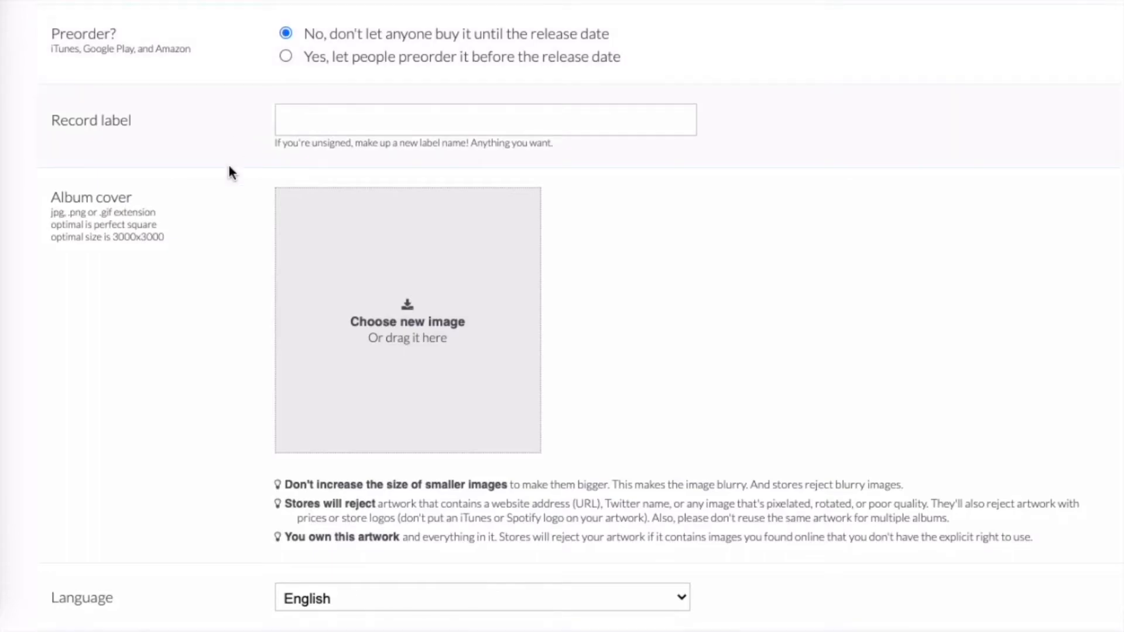
scroll(241, 258, "down", 1)
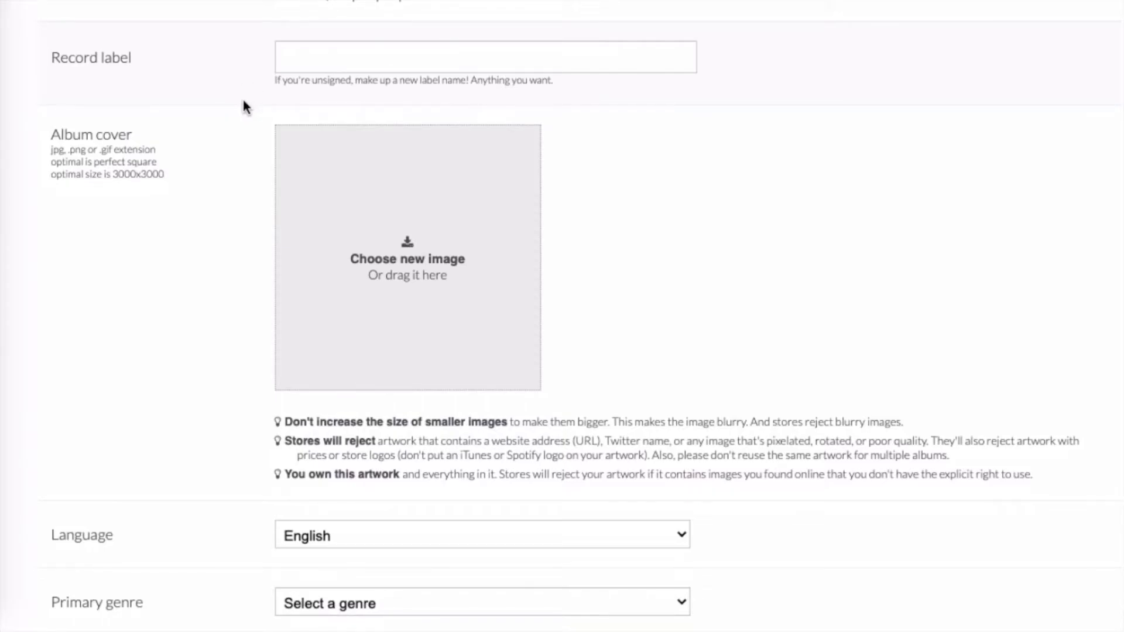
scroll(253, 320, "down", 3)
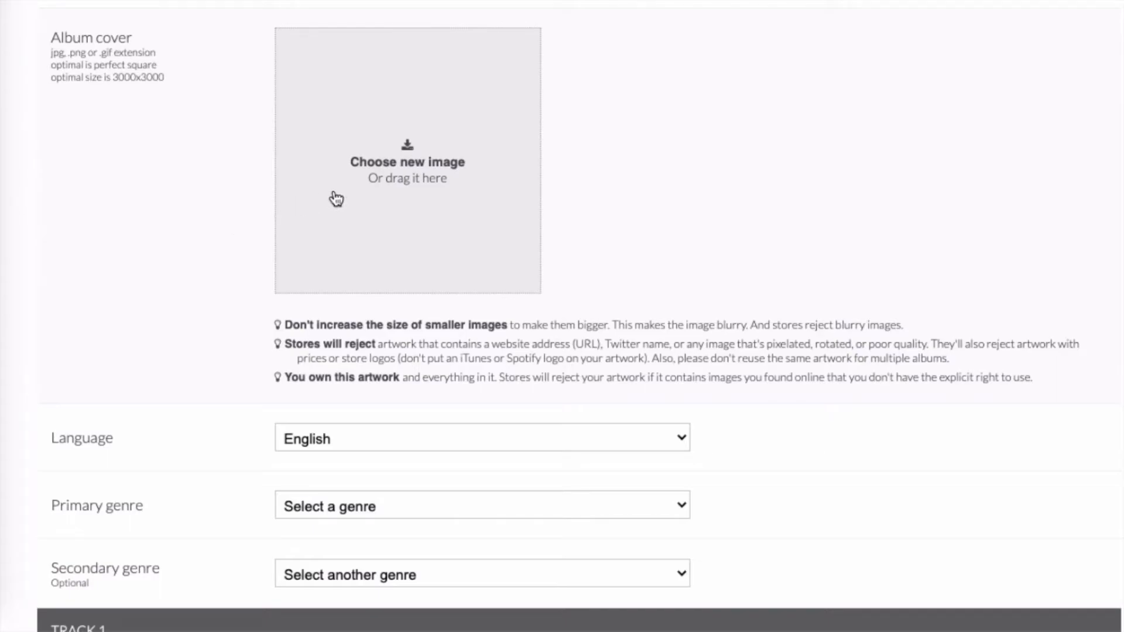
scroll(227, 342, "down", 7)
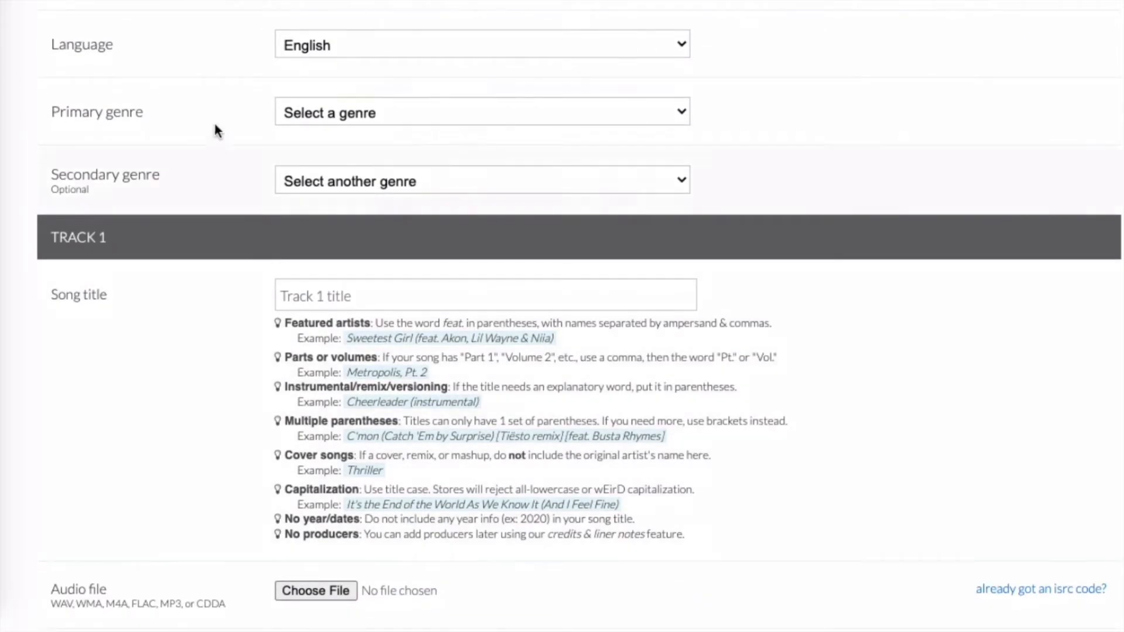
Review the available primary and secondary genres in the upload form, leaving both unselected
left_click(347, 120)
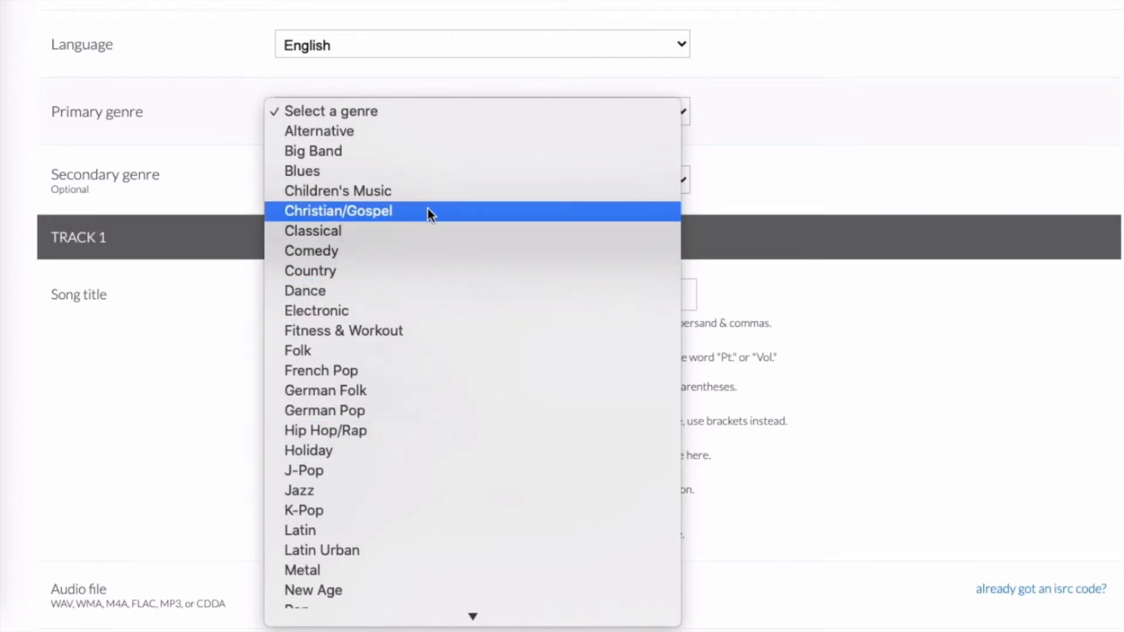
scroll(417, 404, "down", 3)
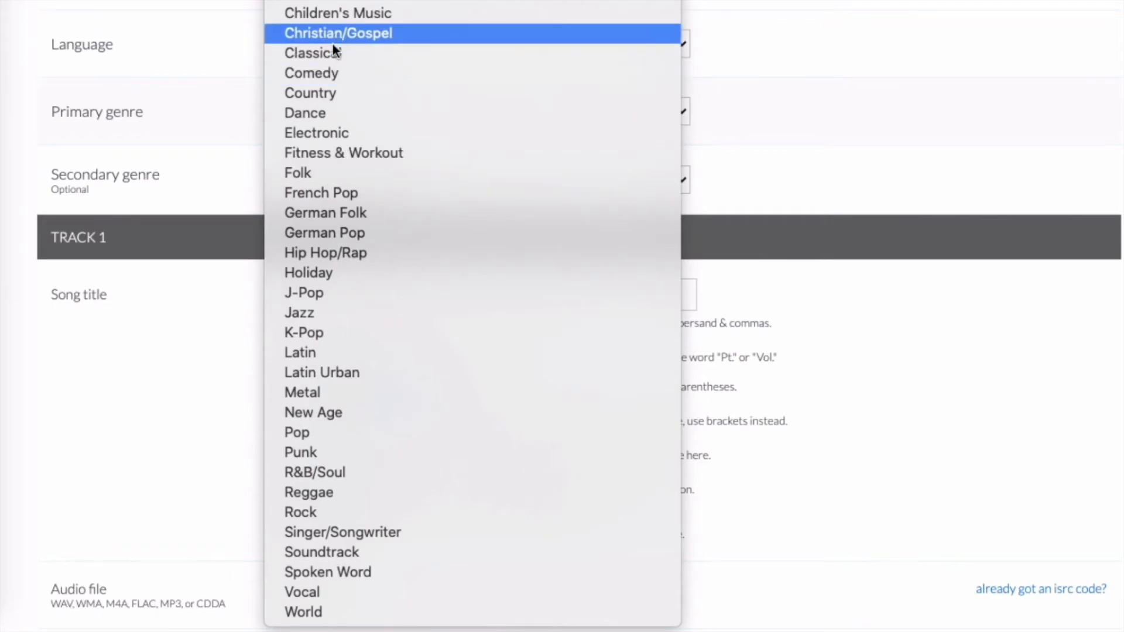
left_click(228, 129)
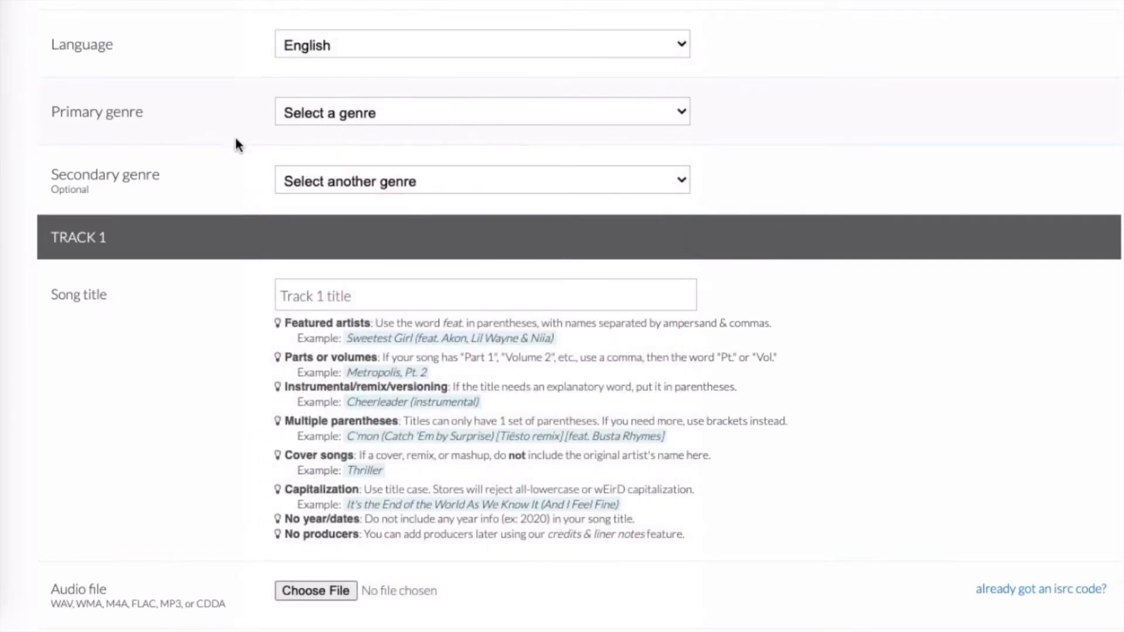
left_click(383, 181)
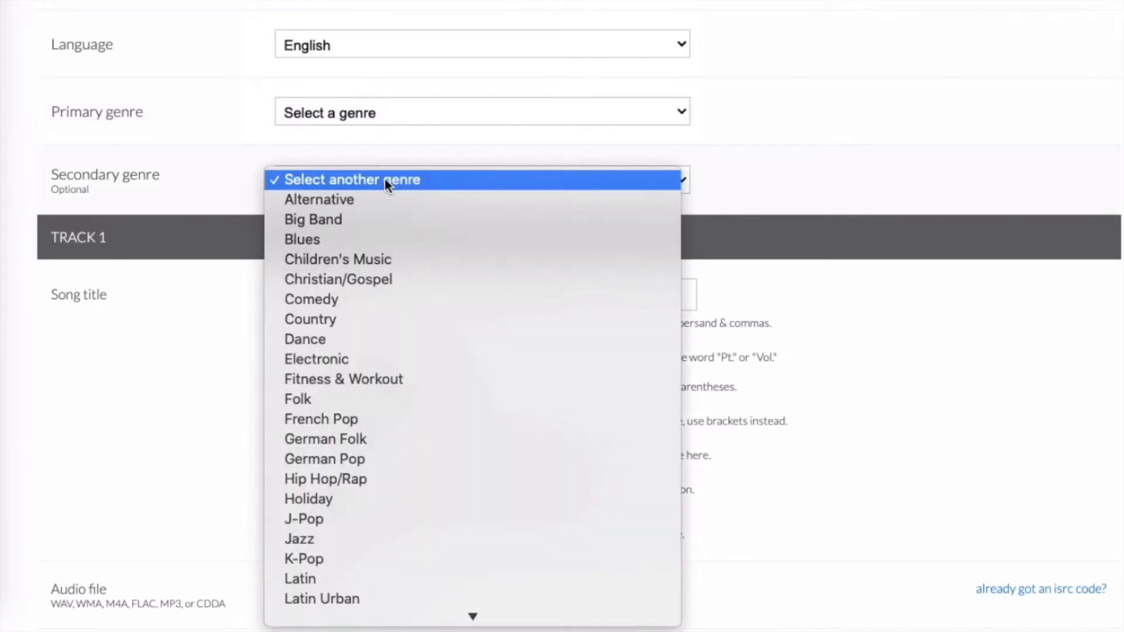
left_click(296, 146)
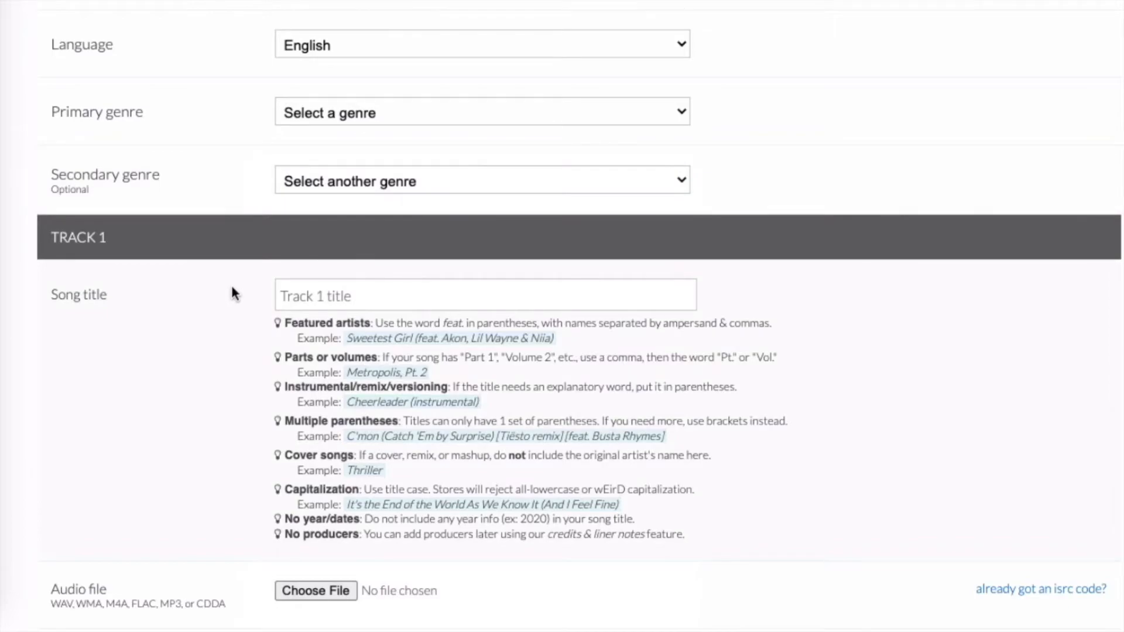
Examine the Track 1 sections for song title, audio file, songwriter, explicit lyrics, radio edit, instrumental and preview clip start time
scroll(213, 431, "down", 4)
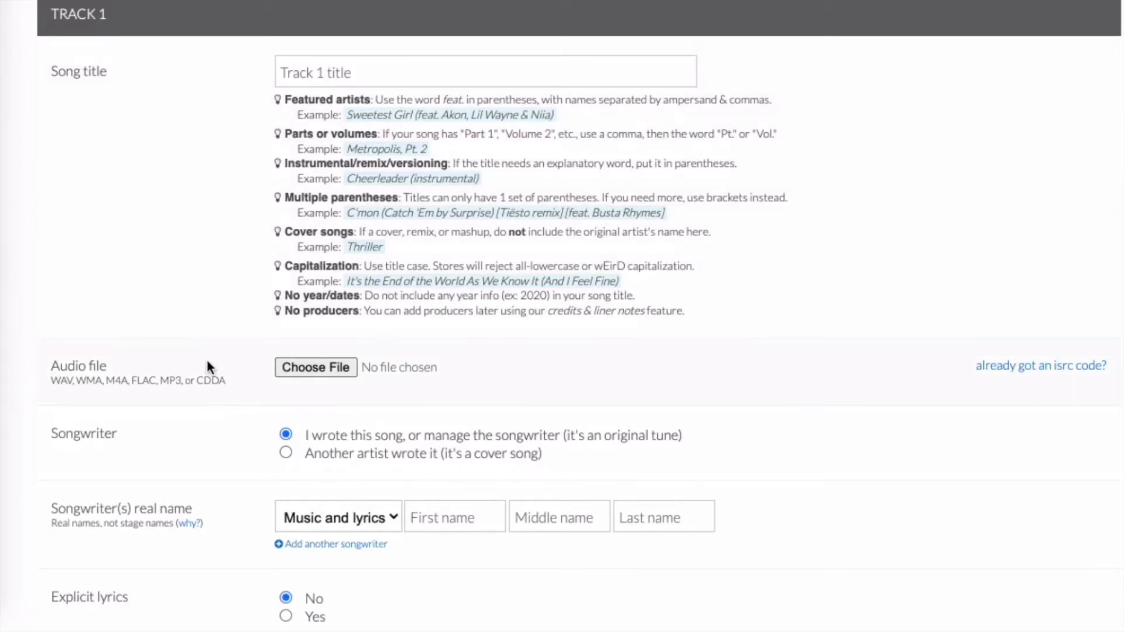
scroll(210, 360, "down", 5)
scroll(211, 370, "down", 1)
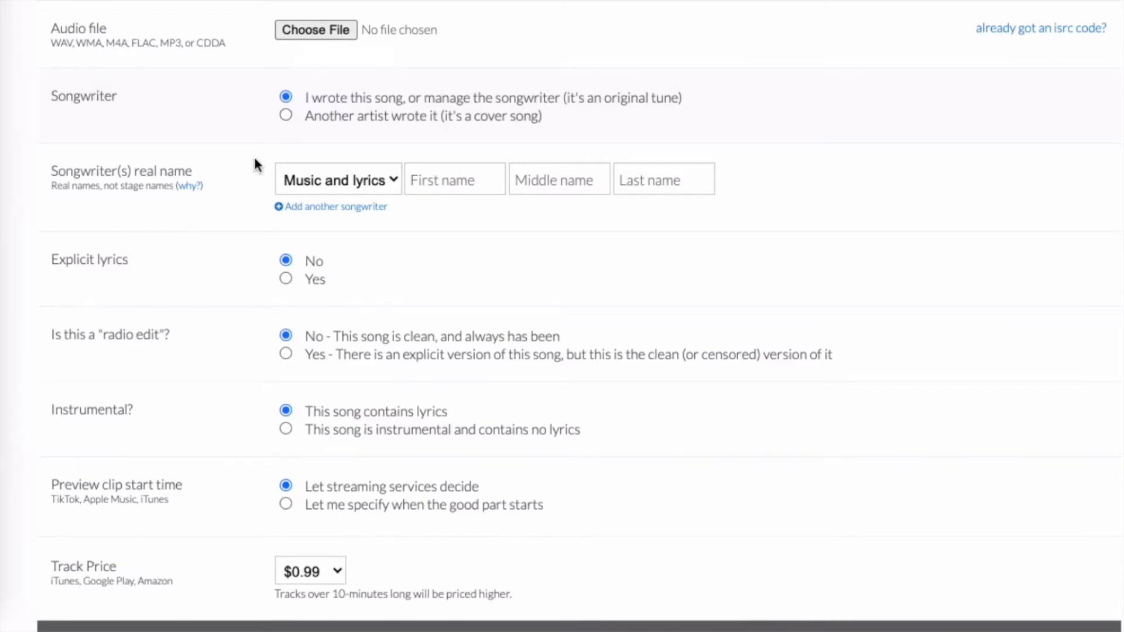
scroll(230, 277, "down", 2)
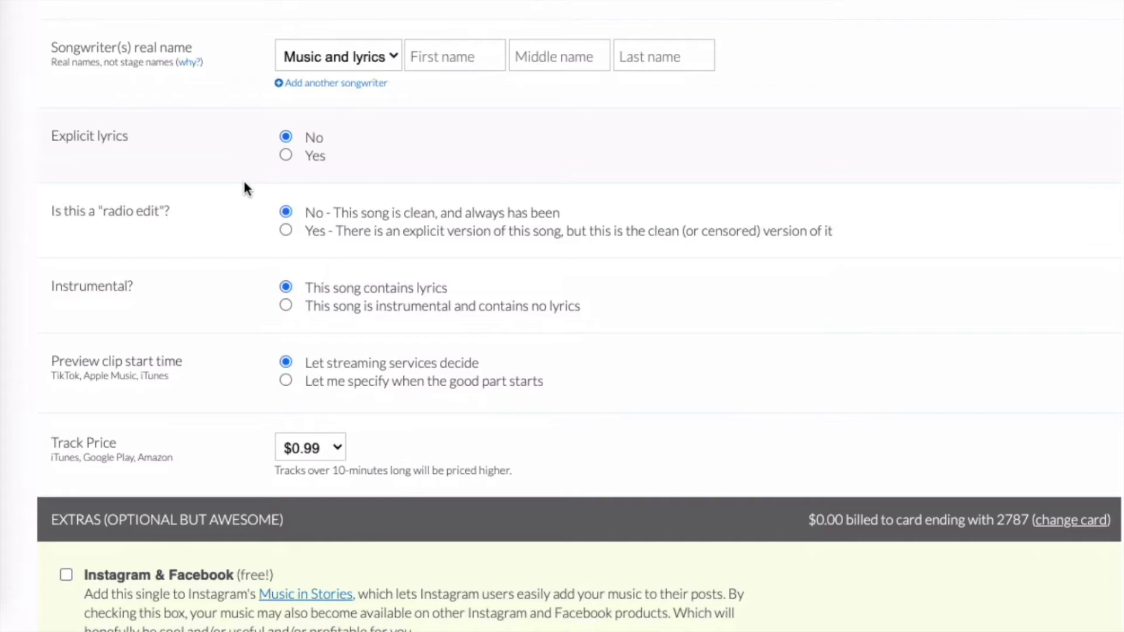
scroll(243, 249, "down", 2)
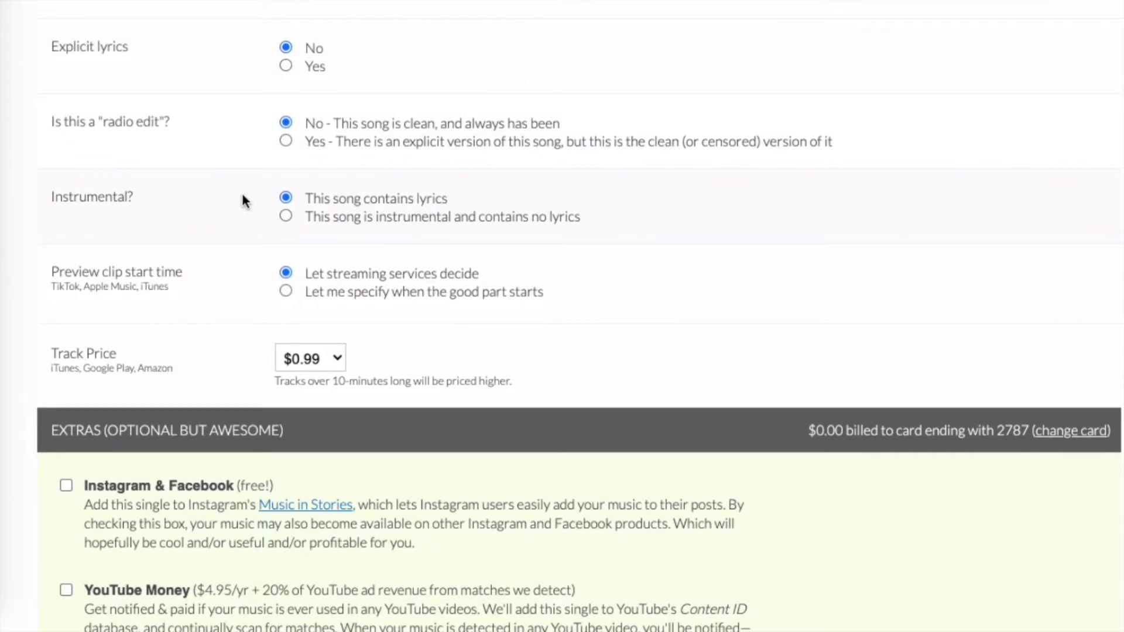
scroll(244, 200, "down", 2)
scroll(234, 78, "down", 2)
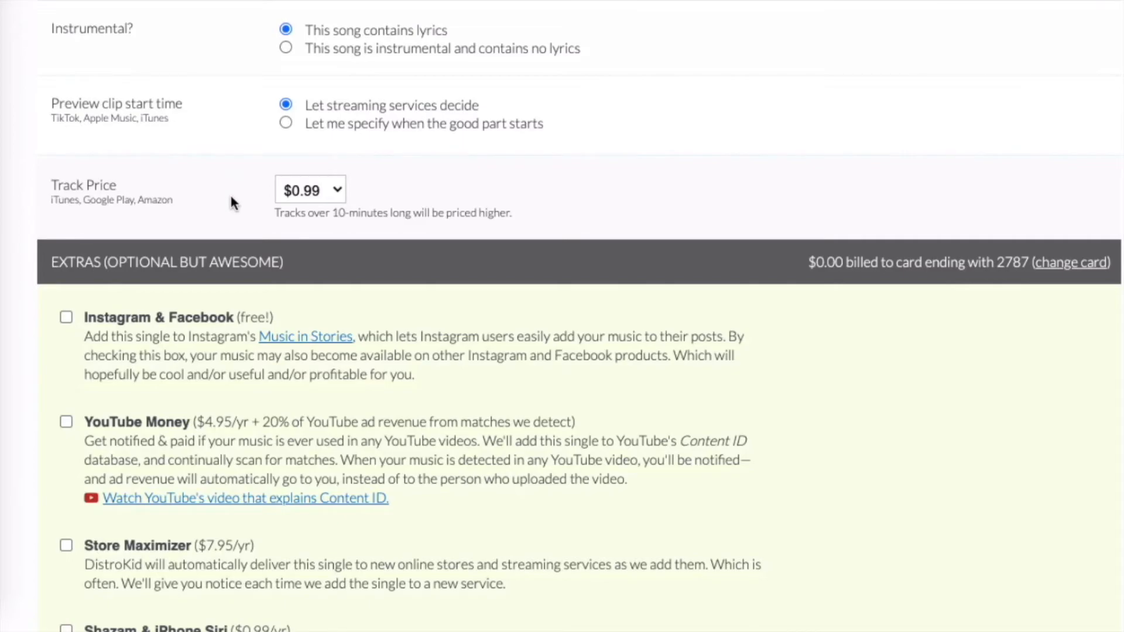
Check the available track prices for the song, keeping $0.99
scroll(231, 197, "down", 2)
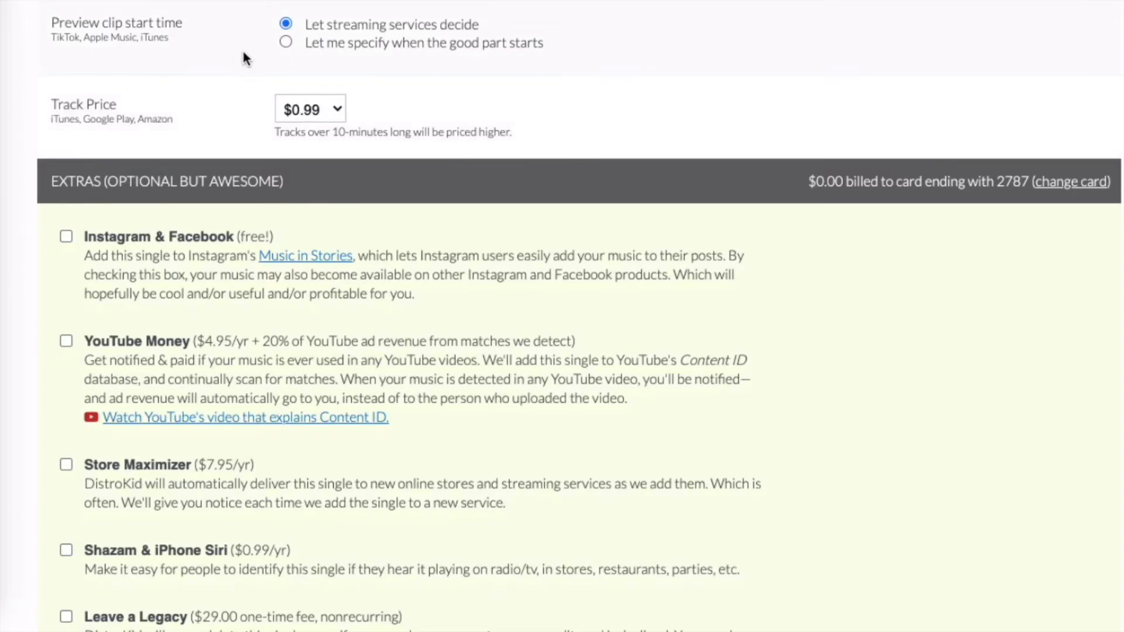
left_click(337, 109)
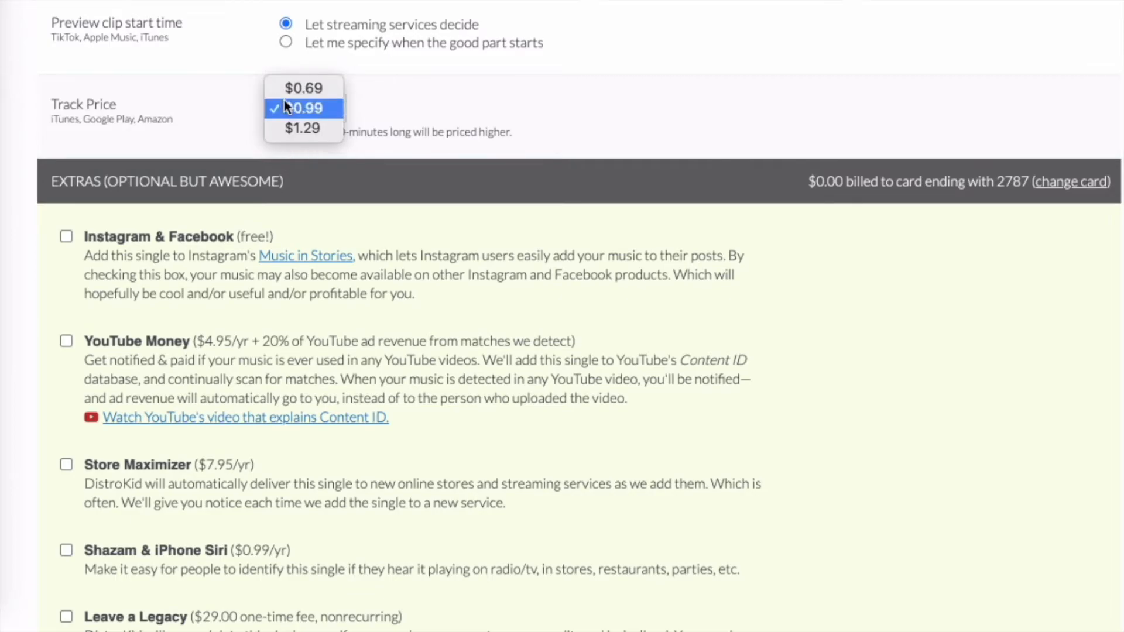
left_click(235, 122)
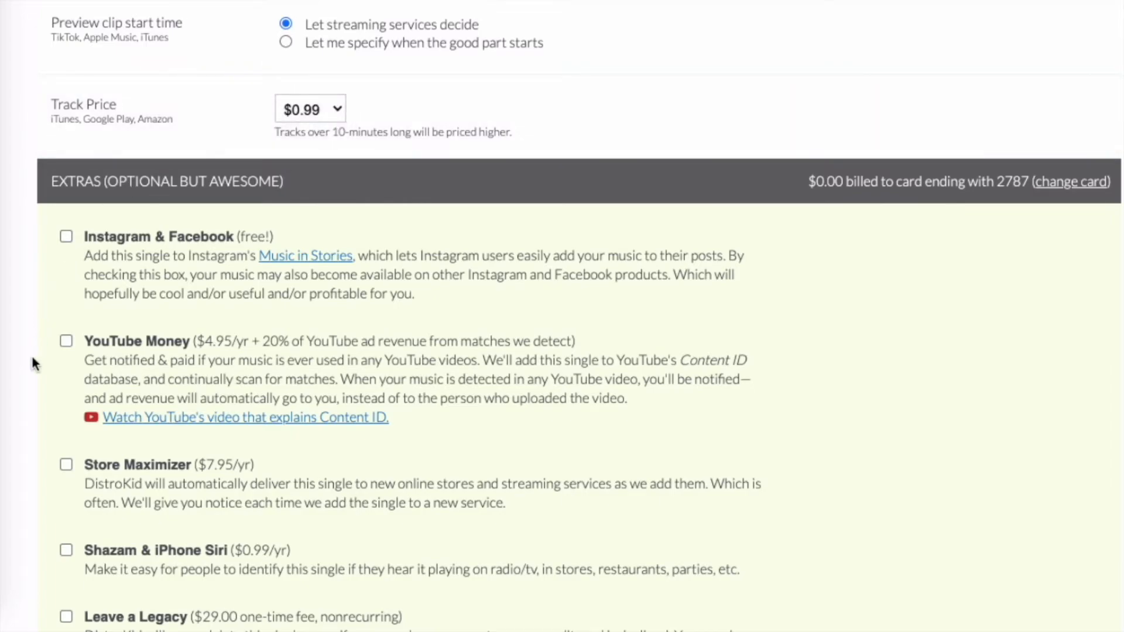
Read through the optional extras, from Instagram & Facebook to Leave a Legacy, and the mandatory checkboxes that end the form
scroll(29, 416, "down", 3)
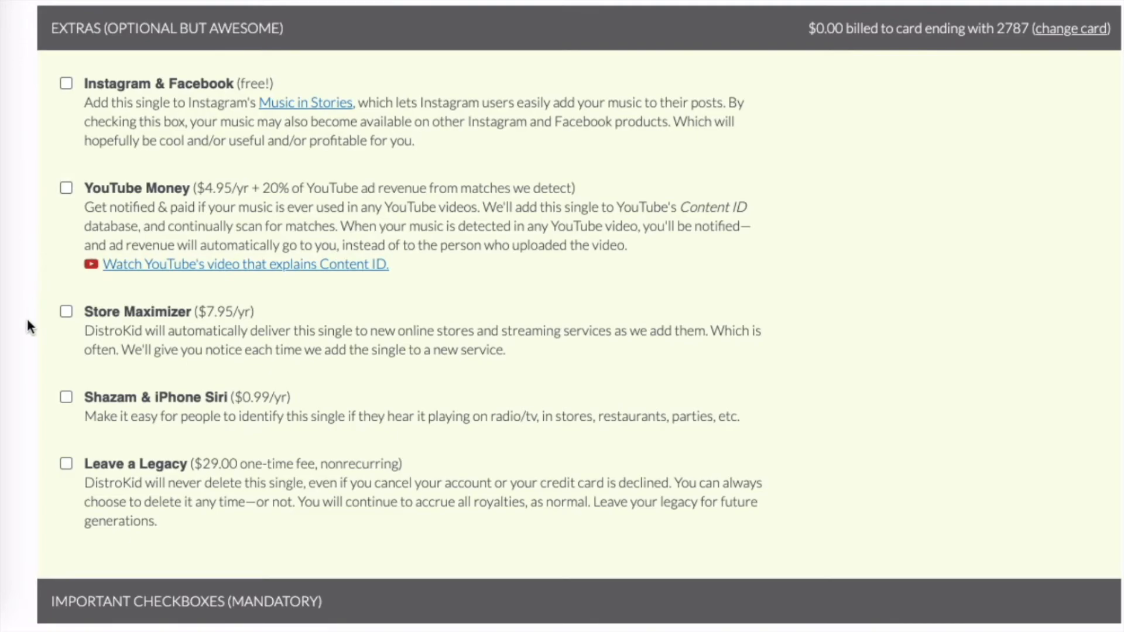
scroll(27, 311, "down", 5)
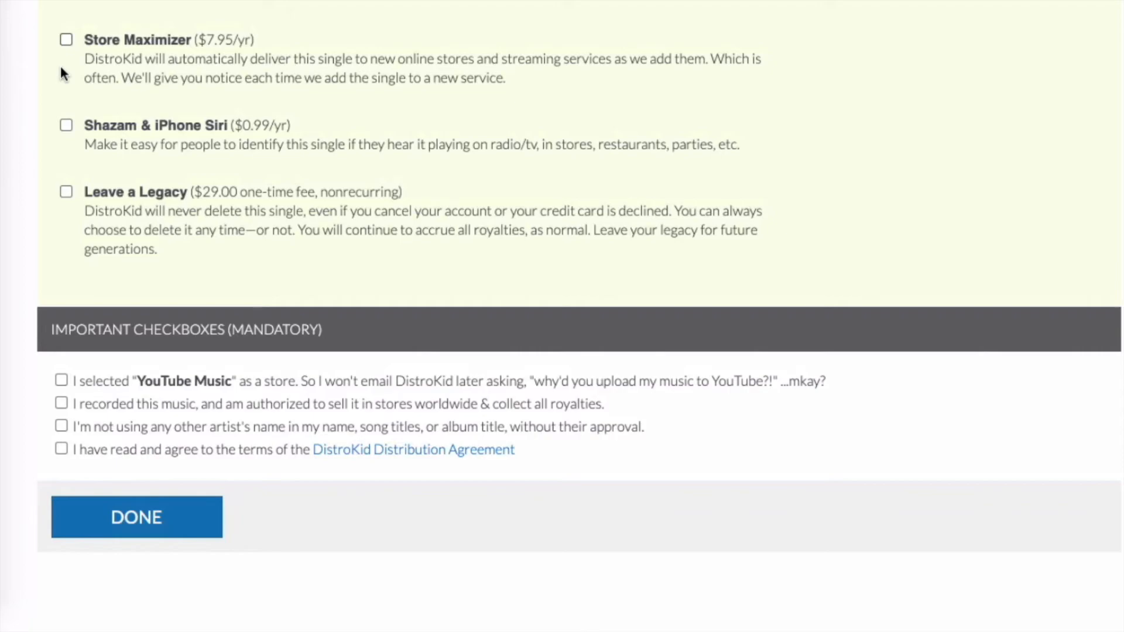
scroll(39, 160, "down", 1)
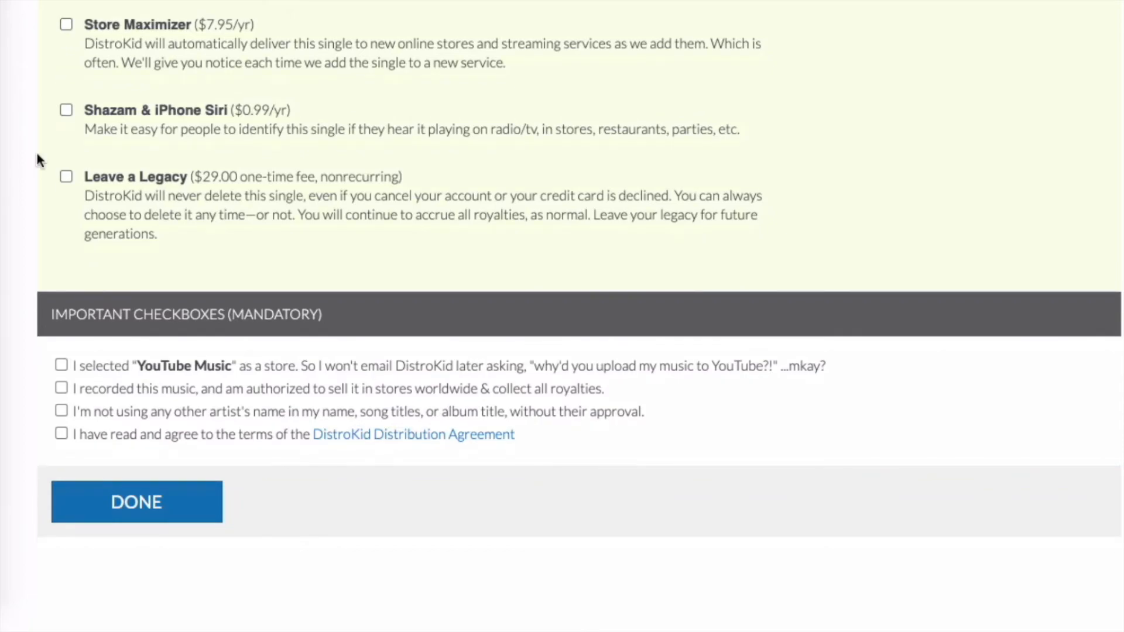
scroll(37, 159, "down", 3)
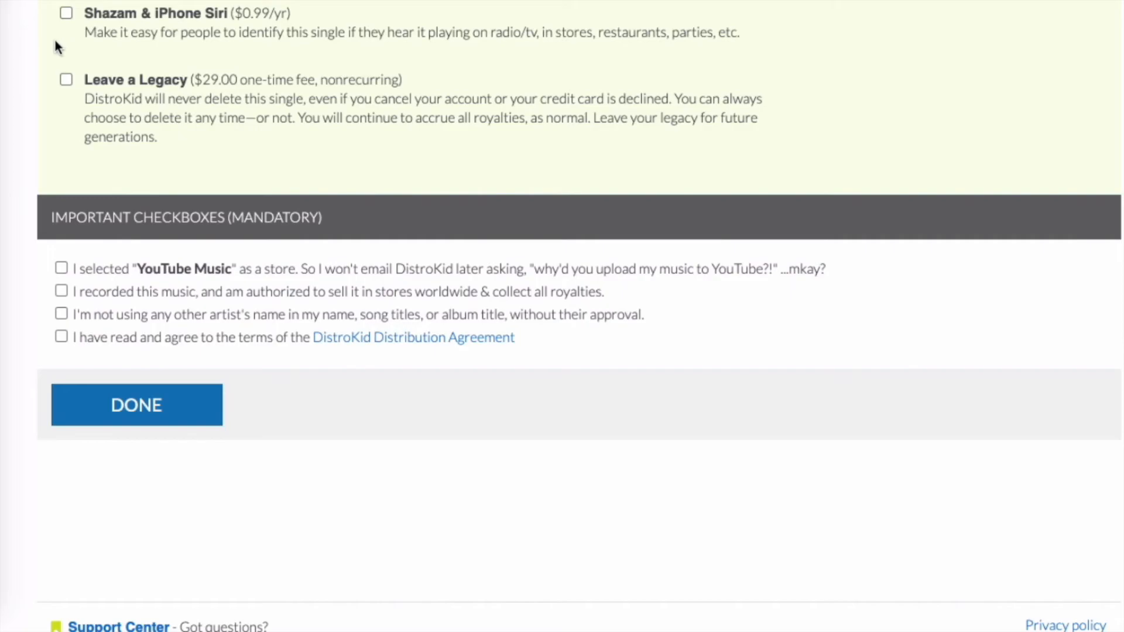
scroll(40, 123, "down", 1)
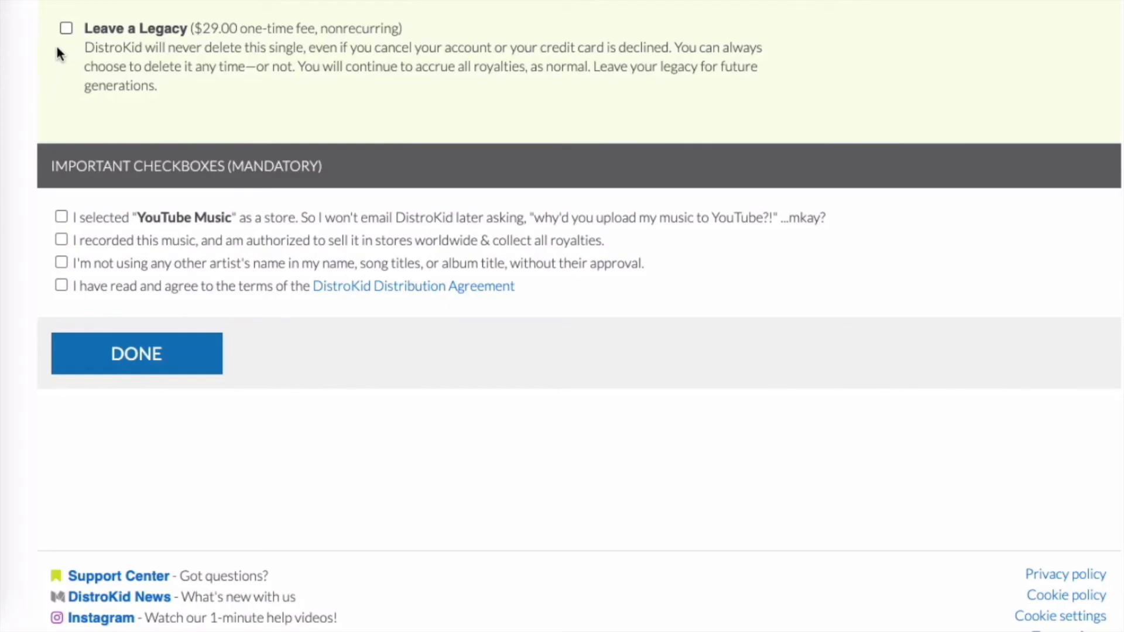
scroll(25, 137, "down", 2)
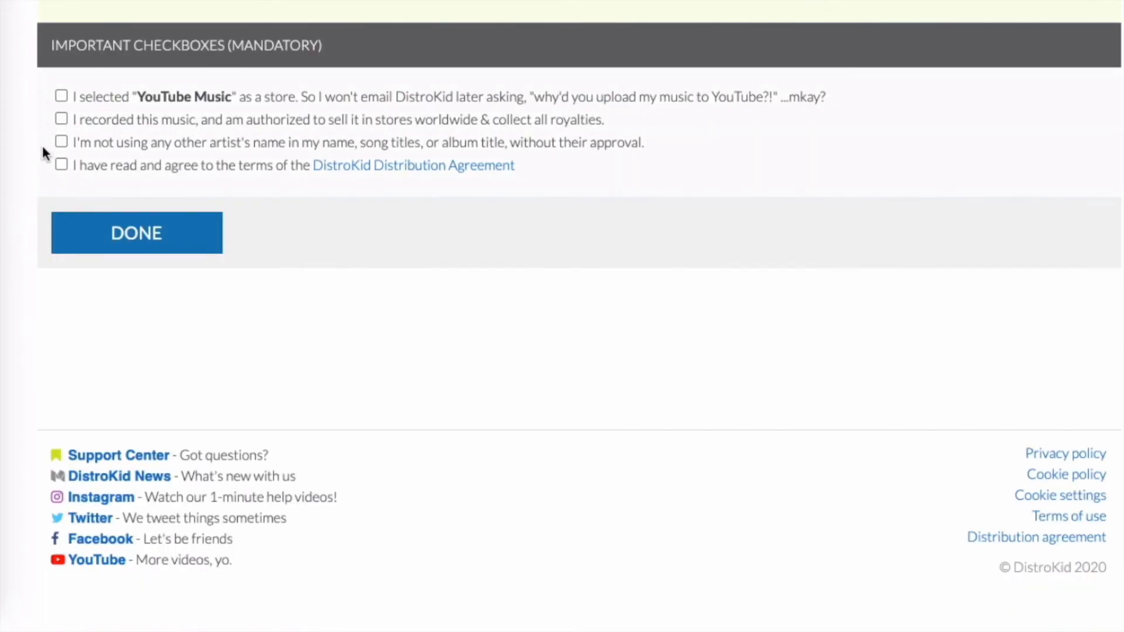